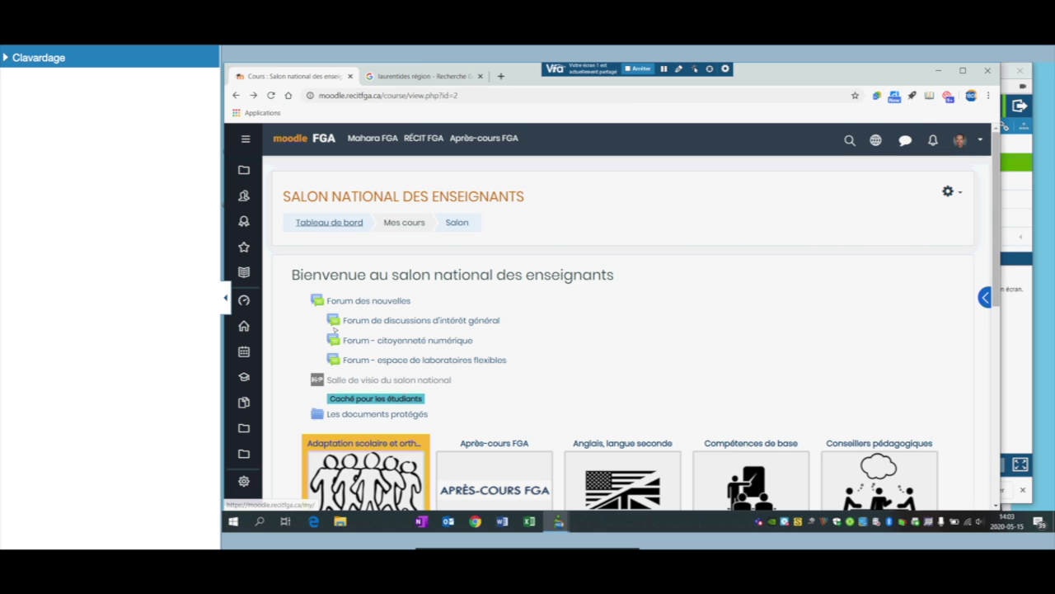
# Step: Go to the dashboard and open the "Salon national des enseignants" course from the course overview
pyautogui.click(250, 303)
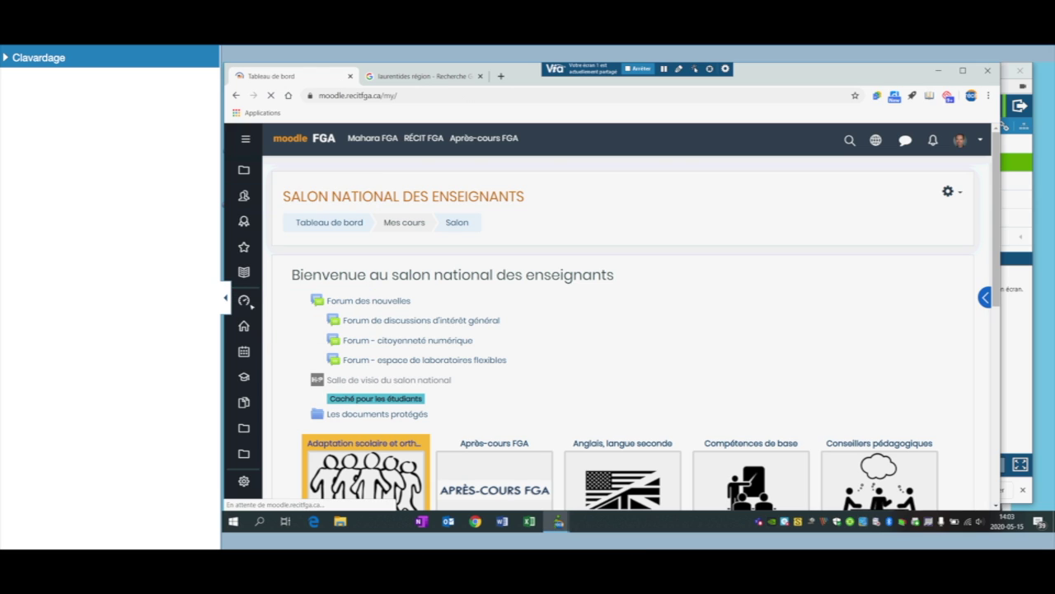
pyautogui.scroll(-5, 509, 305)
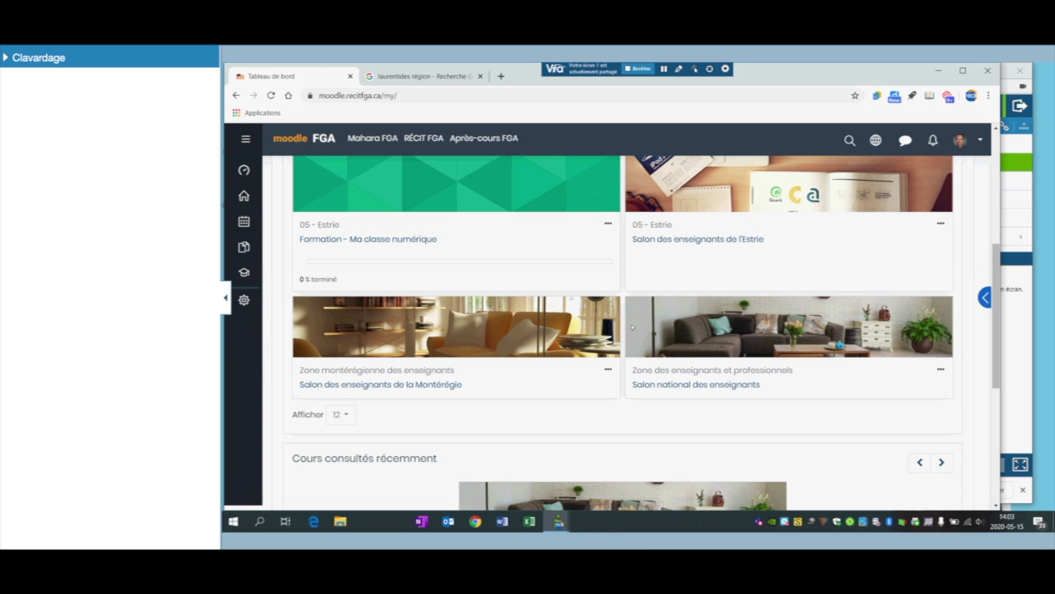
pyautogui.click(666, 385)
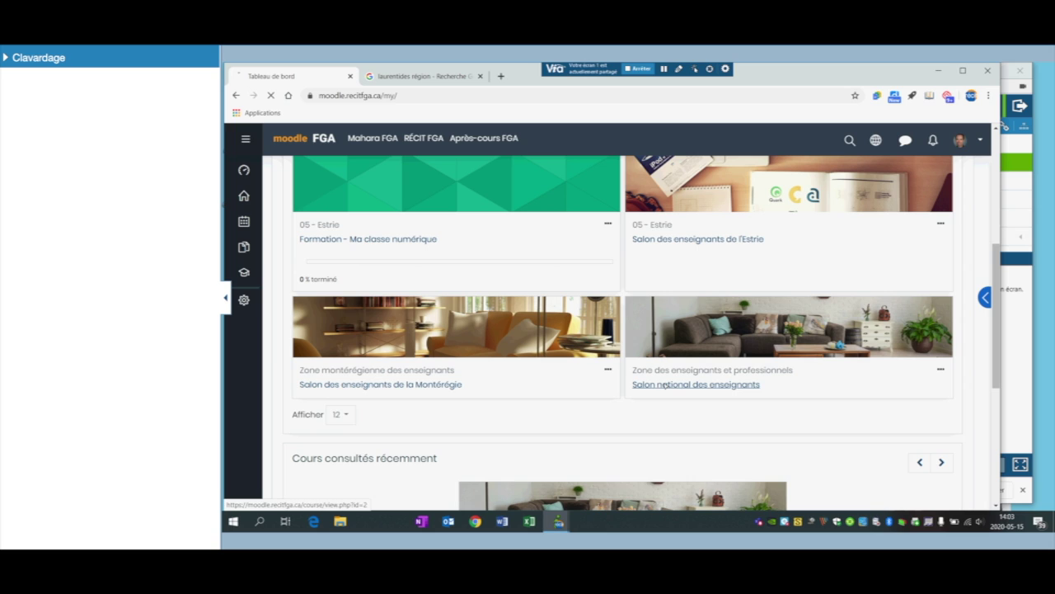
# Step: Open the "Forum pour les participants de la JNÉ 2019" in the "Section communauté de partage - Moodle FGA" section
pyautogui.scroll(-5, 740, 353)
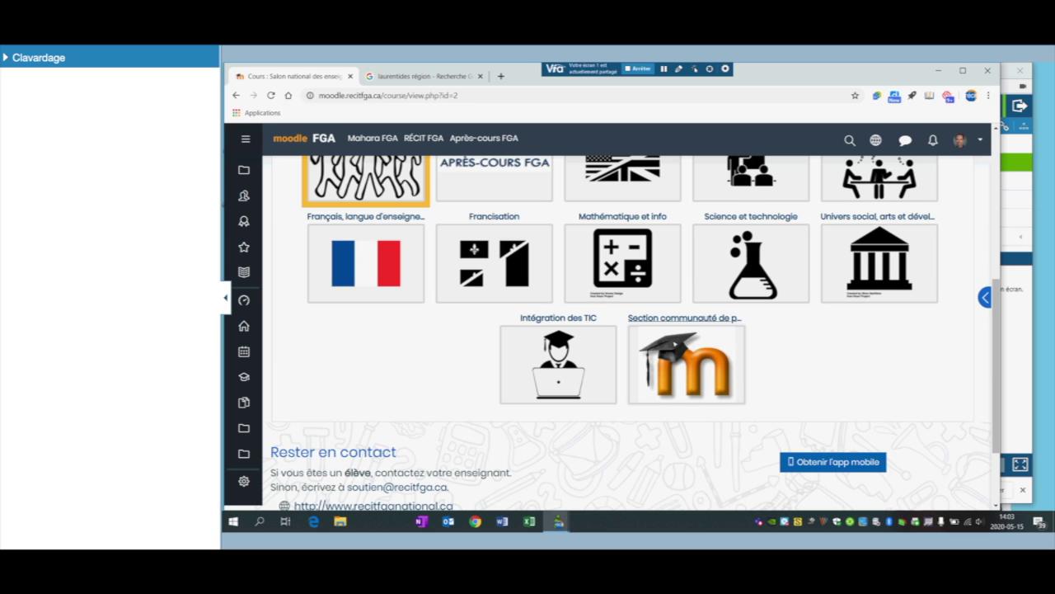
pyautogui.click(684, 362)
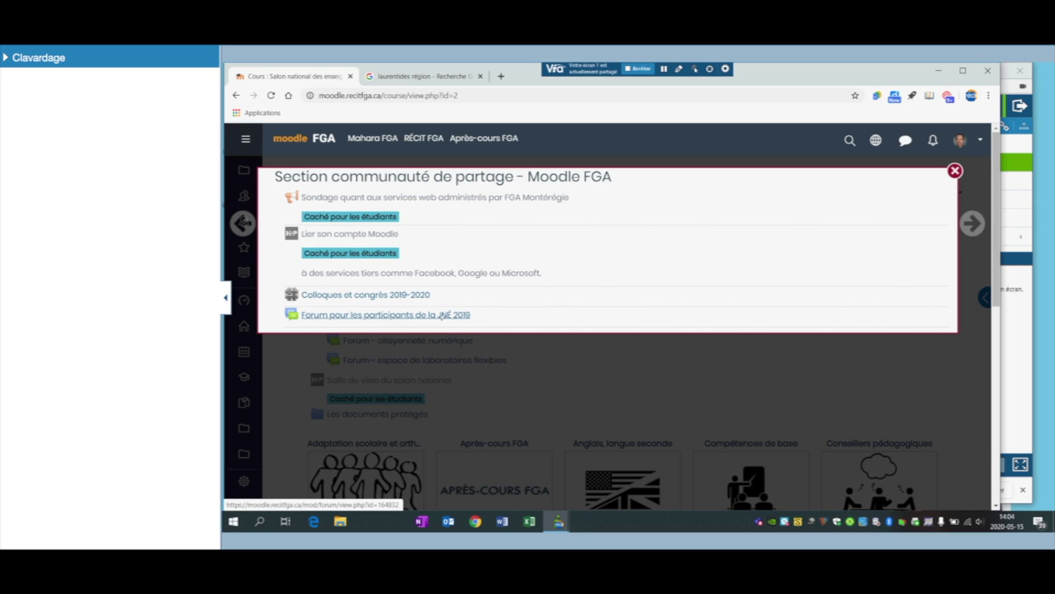
pyautogui.click(447, 317)
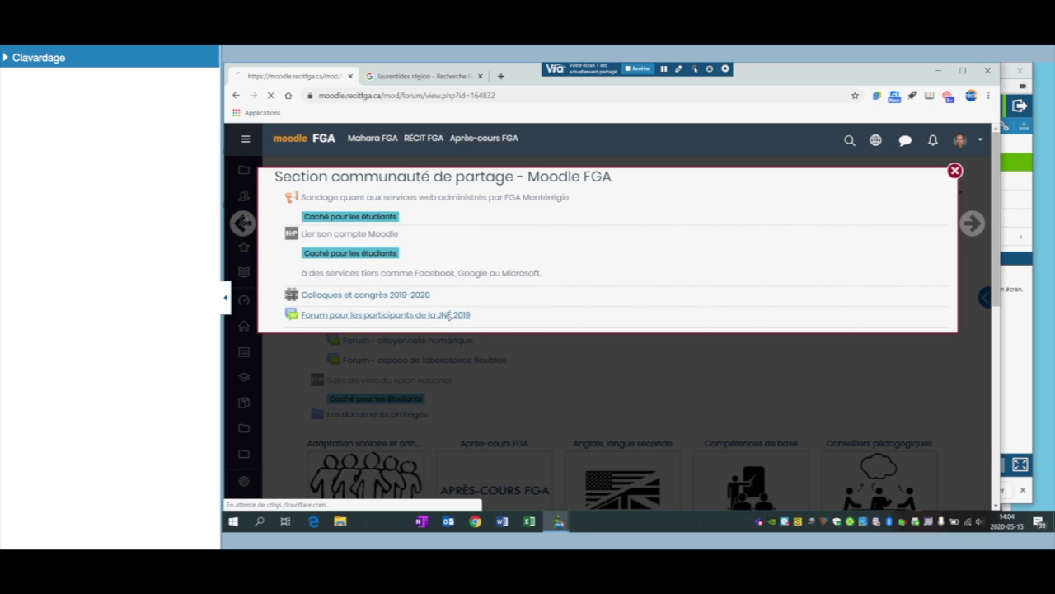
pyautogui.scroll(-2, 591, 332)
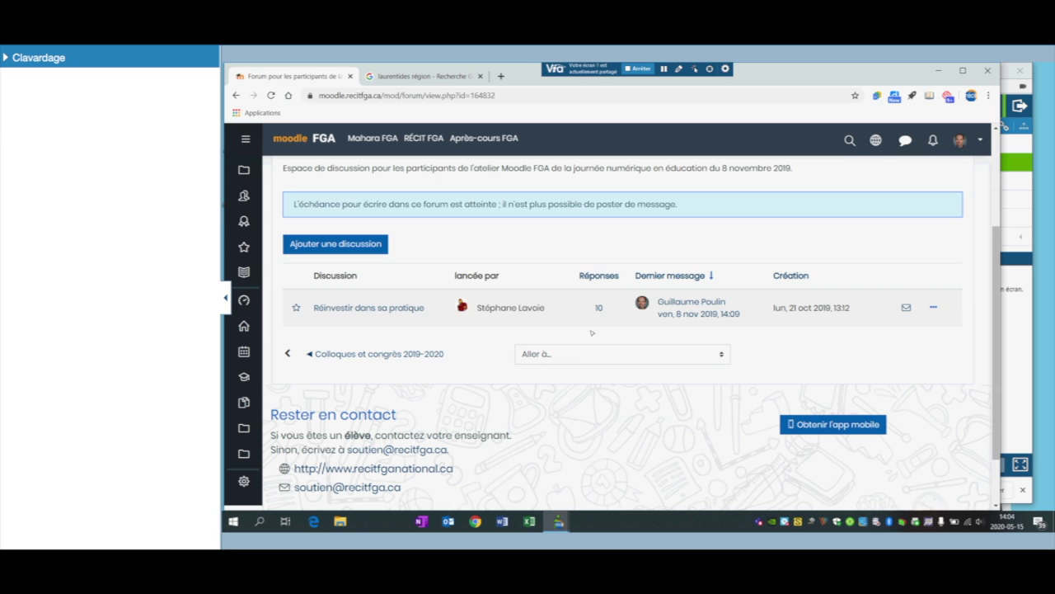
pyautogui.scroll(1, 494, 363)
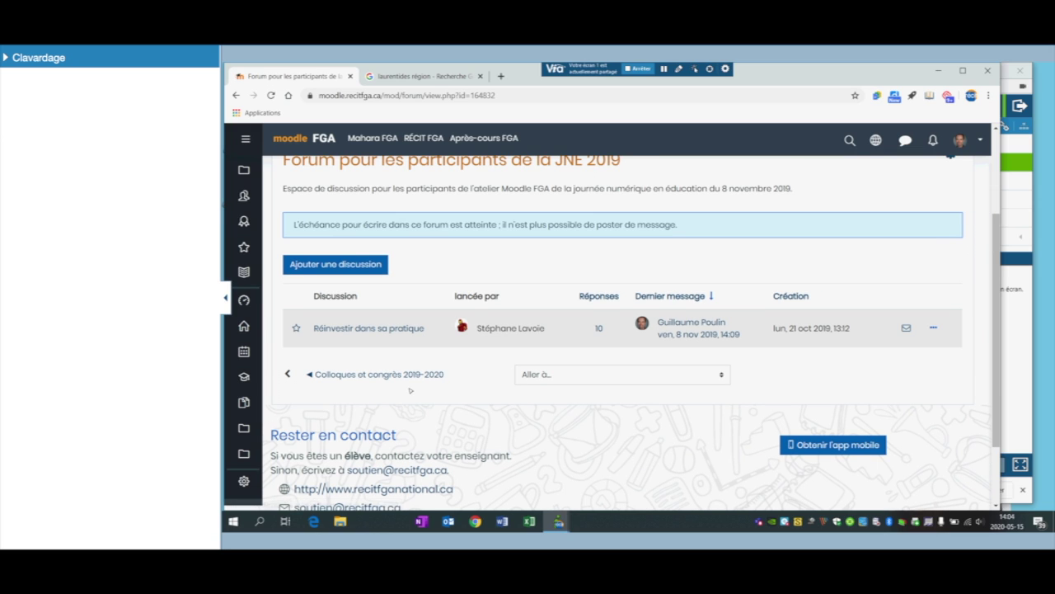
# Step: Post a new forum discussion with the subject "Formation Après-Cours" and the message "Bonjour !", and check it in the discussion list
pyautogui.click(335, 270)
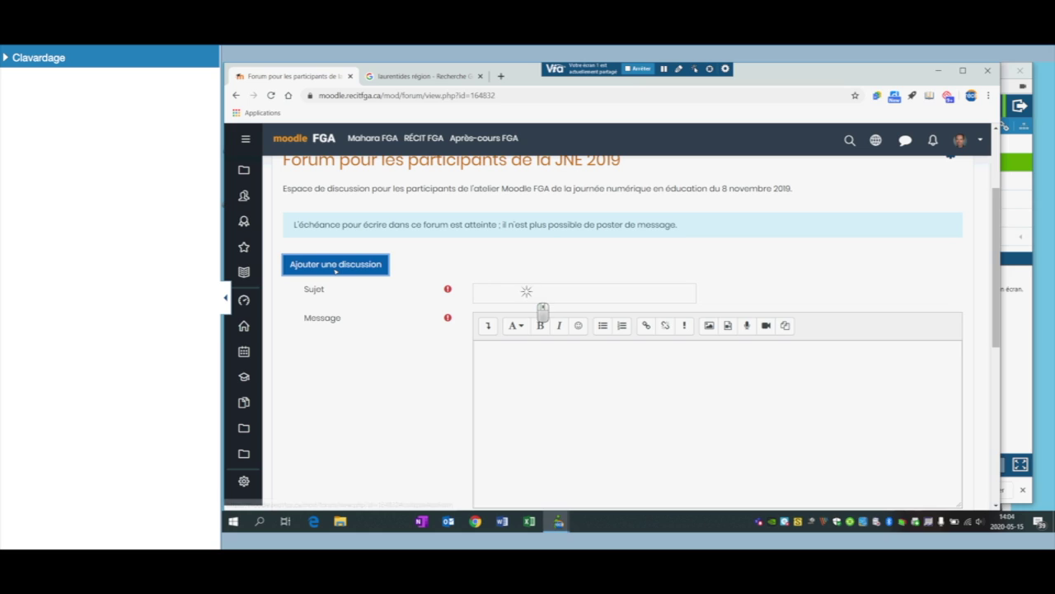
pyautogui.click(528, 293)
pyautogui.write('Forma')
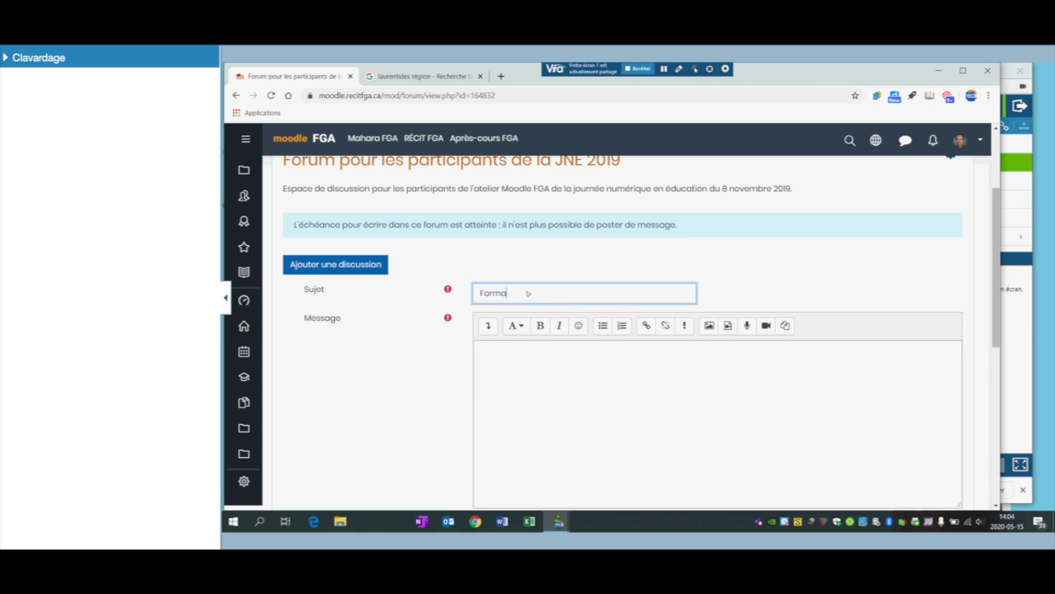
pyautogui.write('tion Après-Cours')
pyautogui.click(519, 361)
pyautogui.write('Bonjour !')
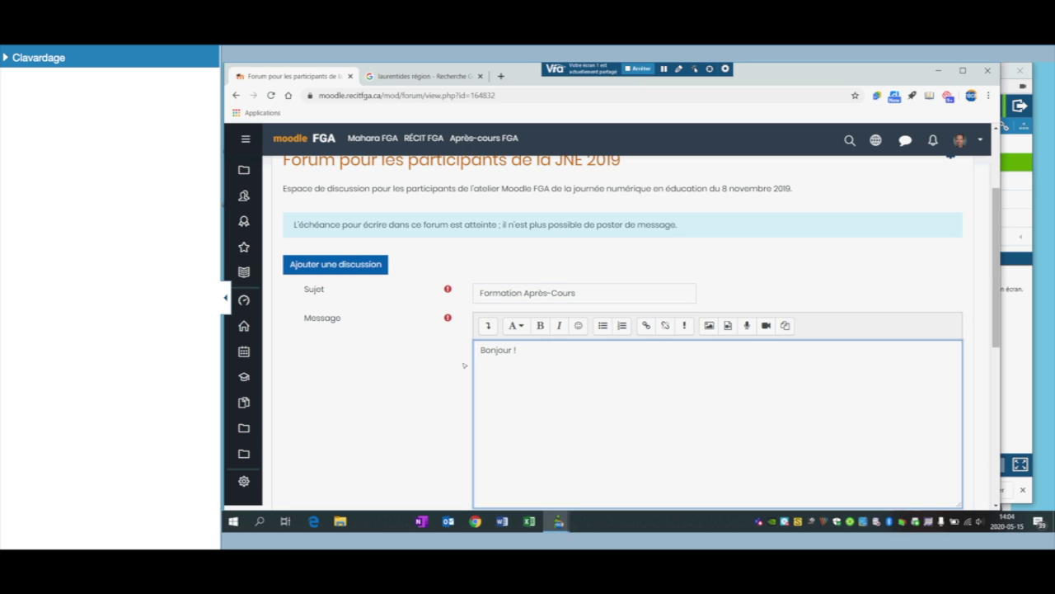
pyautogui.scroll(-2, 464, 365)
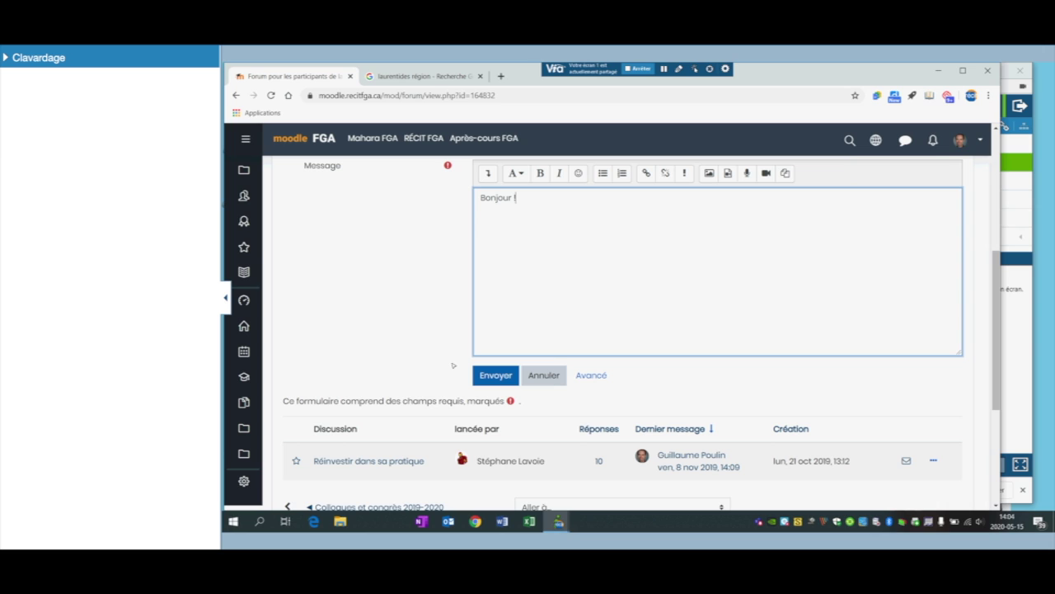
pyautogui.click(495, 375)
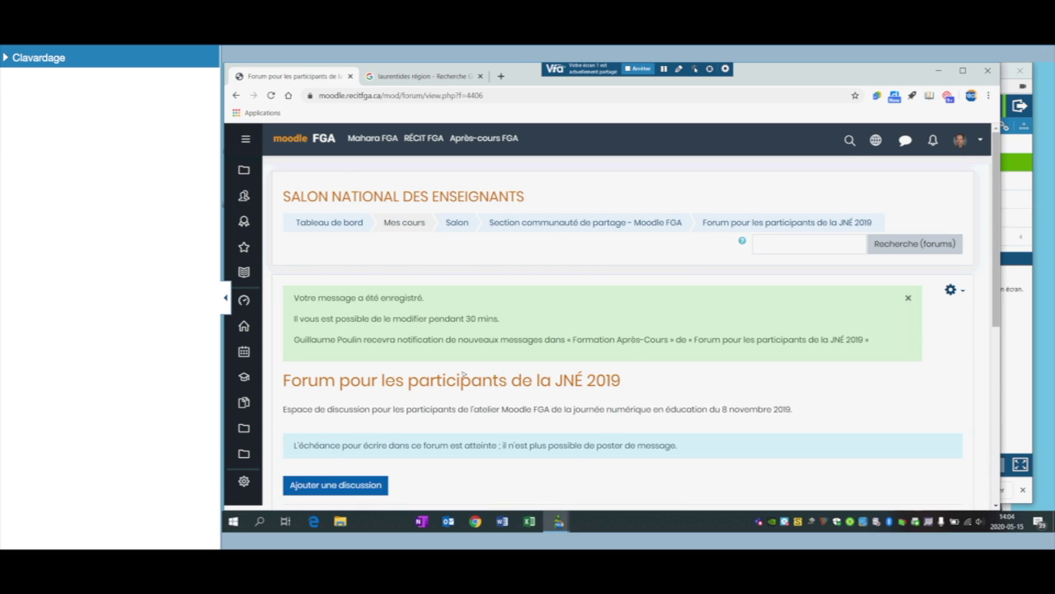
pyautogui.scroll(-2, 464, 375)
pyautogui.scroll(1, 483, 344)
pyautogui.scroll(-2, 403, 283)
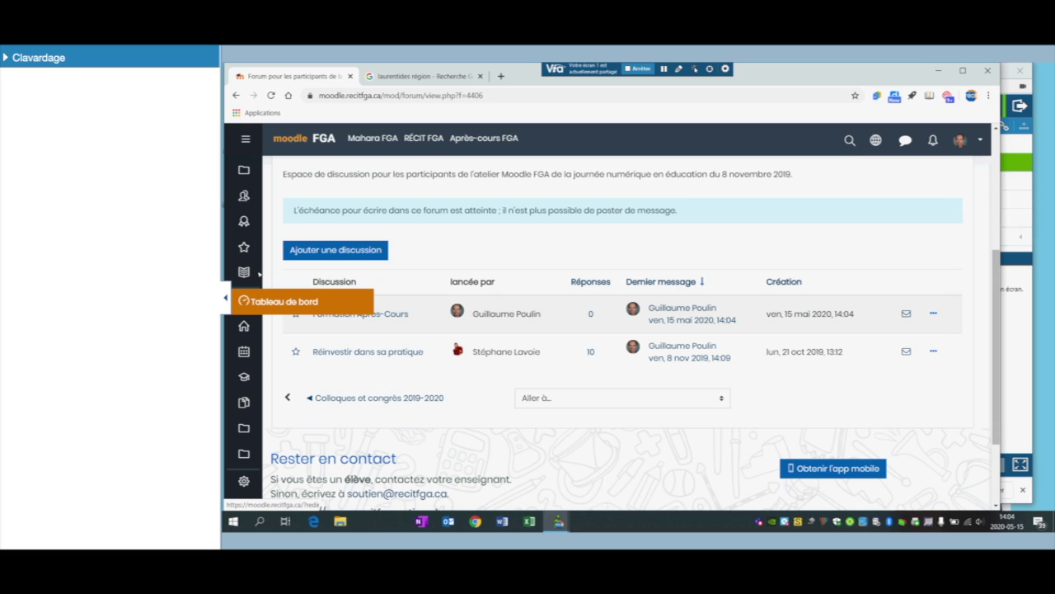
# Step: Return to the dashboard and reopen the "Salon national des enseignants" course
pyautogui.click(244, 300)
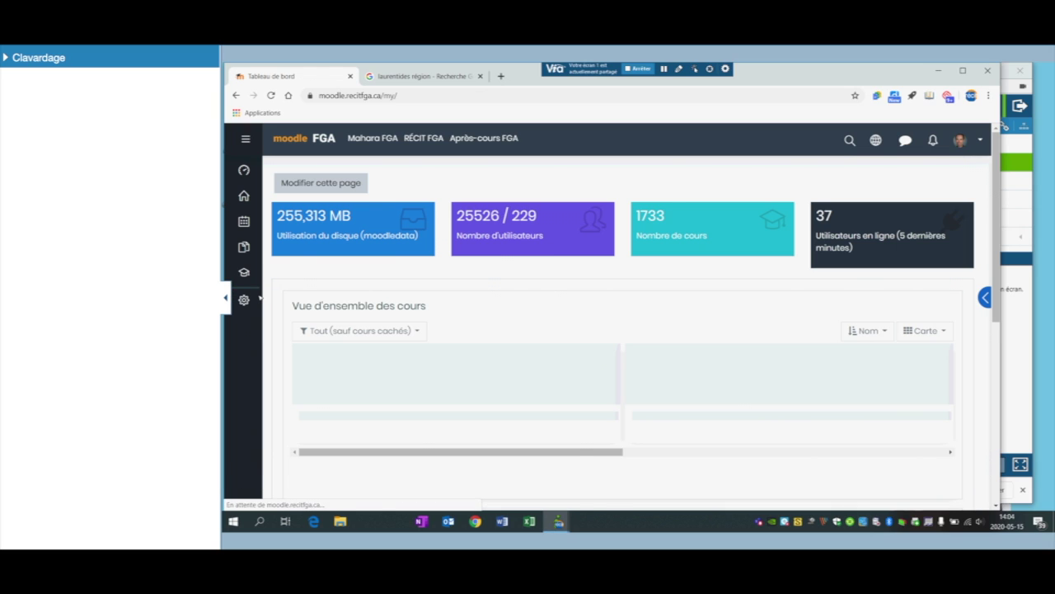
pyautogui.scroll(-10, 694, 356)
pyautogui.click(694, 355)
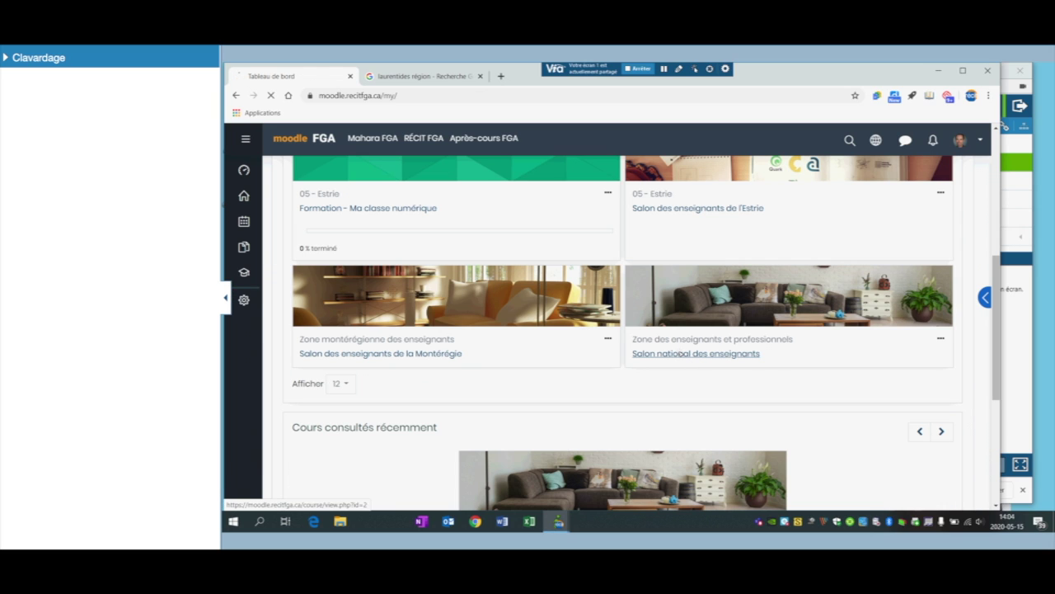
# Step: Reopen the JNÉ 2019 participants' forum from the Moodle FGA sharing community section and open the "Formation Après-Cours" discussion
pyautogui.scroll(-5, 515, 377)
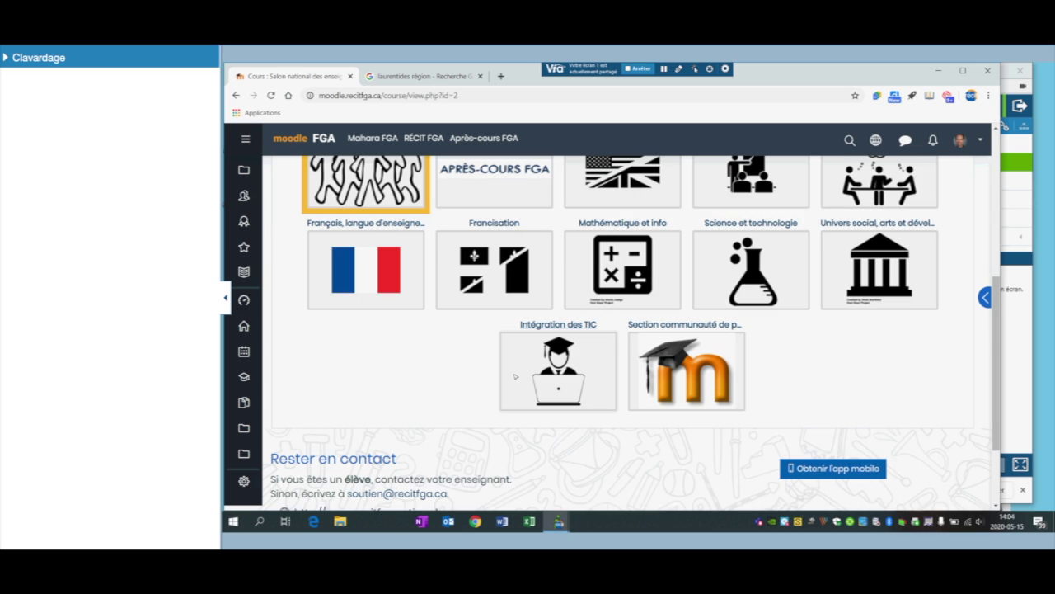
pyautogui.click(697, 345)
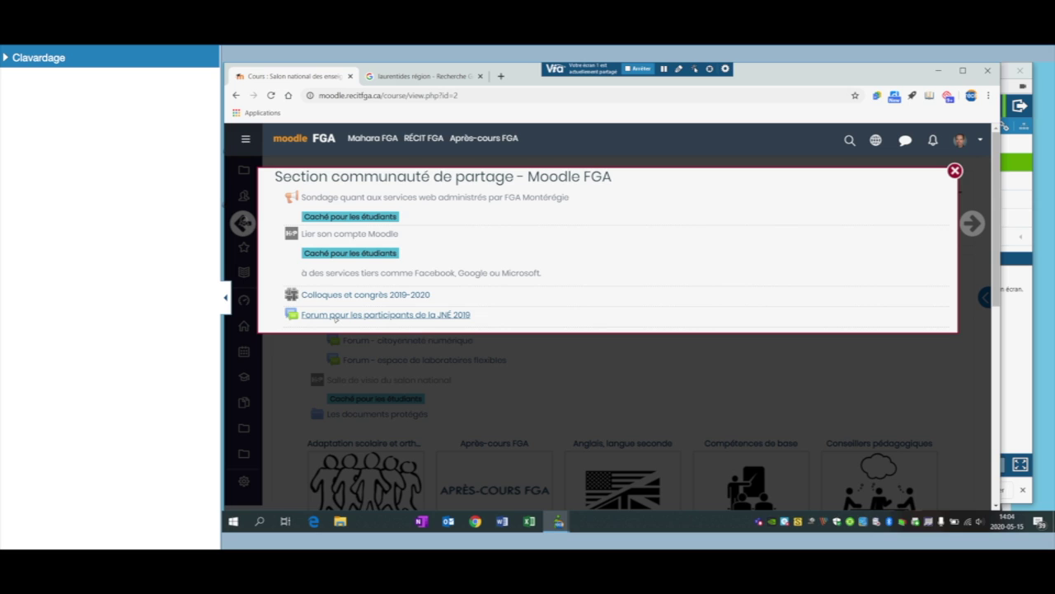
pyautogui.click(448, 315)
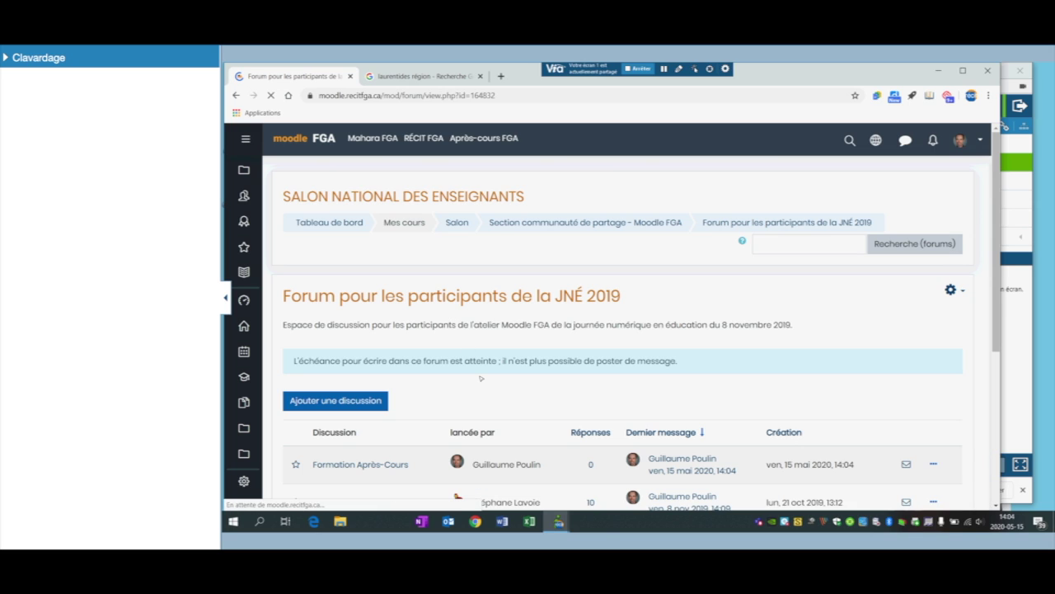
pyautogui.scroll(-2, 481, 377)
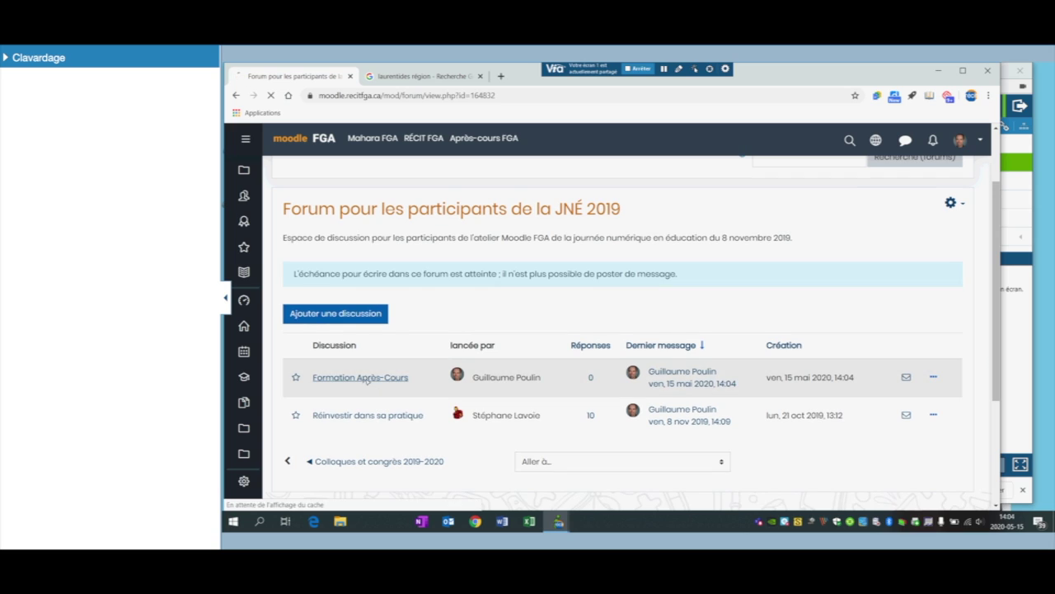
pyautogui.scroll(-4, 375, 353)
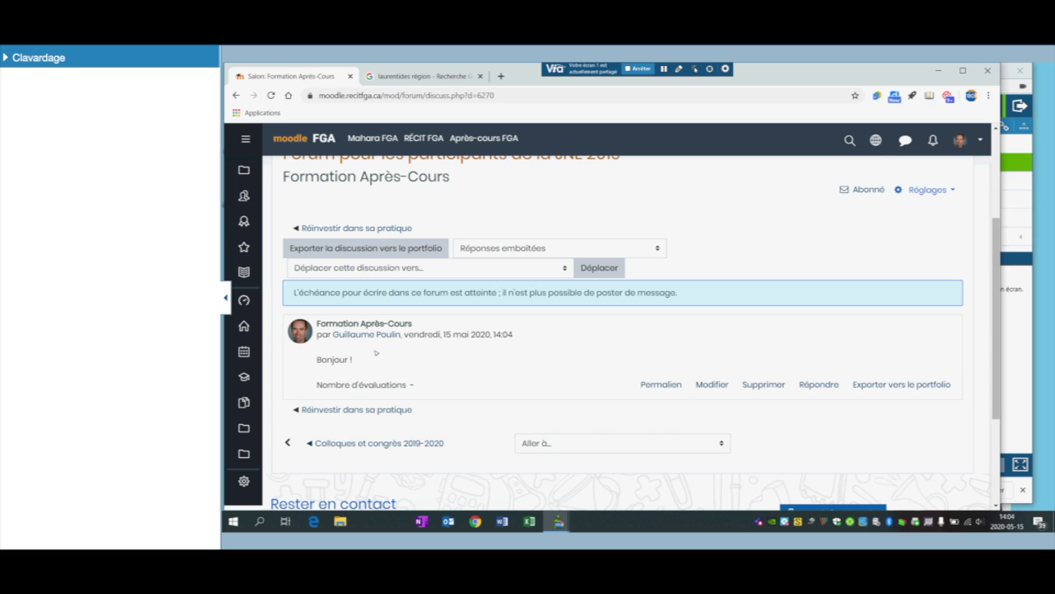
pyautogui.scroll(-1, 652, 362)
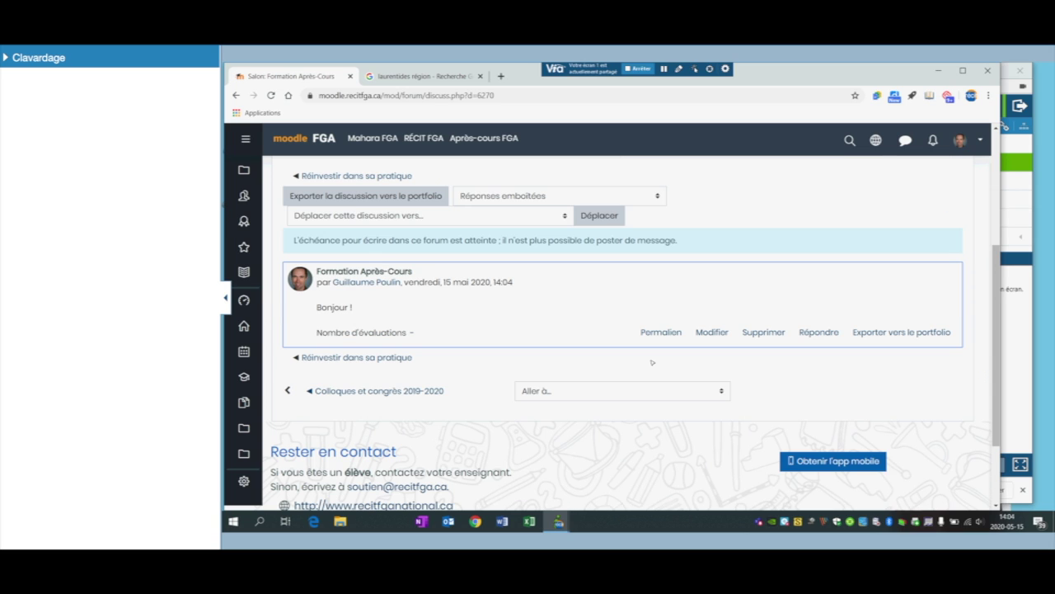
# Step: Reply to the "Bonjour !" post with the message "Ça fonctionne !"
pyautogui.click(818, 332)
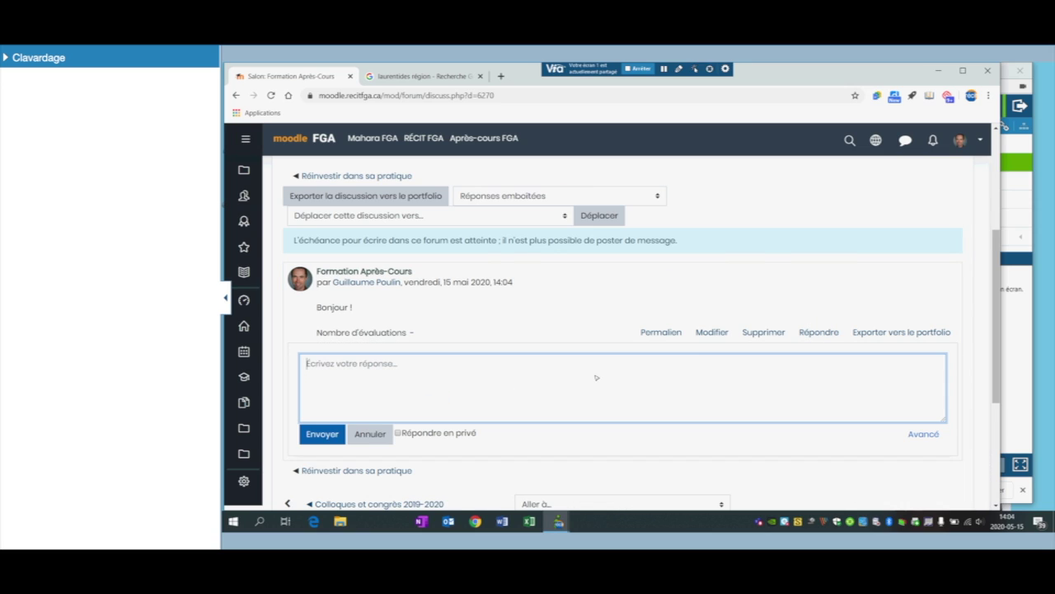
pyautogui.write('Ça fonctionne !')
pyautogui.click(334, 436)
pyautogui.scroll(1, 829, 332)
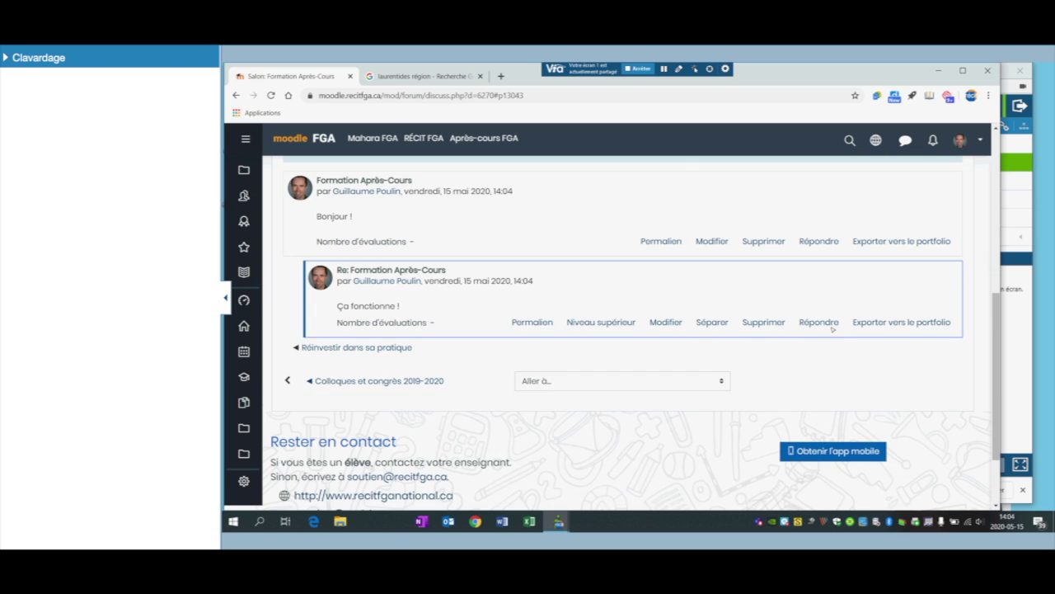
# Step: Switch to the VIA conference to read its public chat, and reload the "Formation Après-Cours" discussion back in Moodle
pyautogui.click(1014, 328)
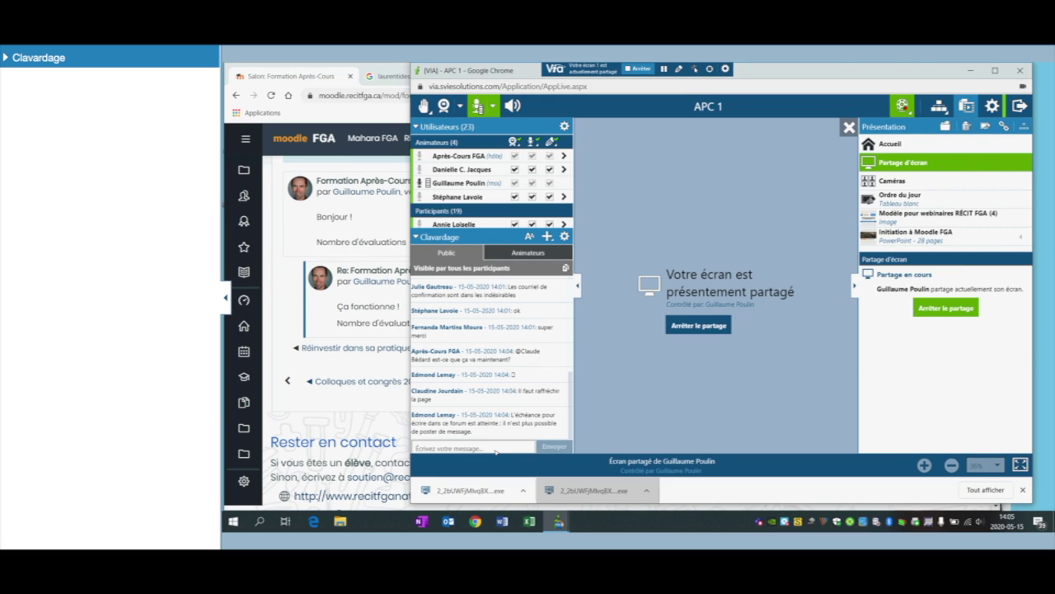
pyautogui.click(486, 449)
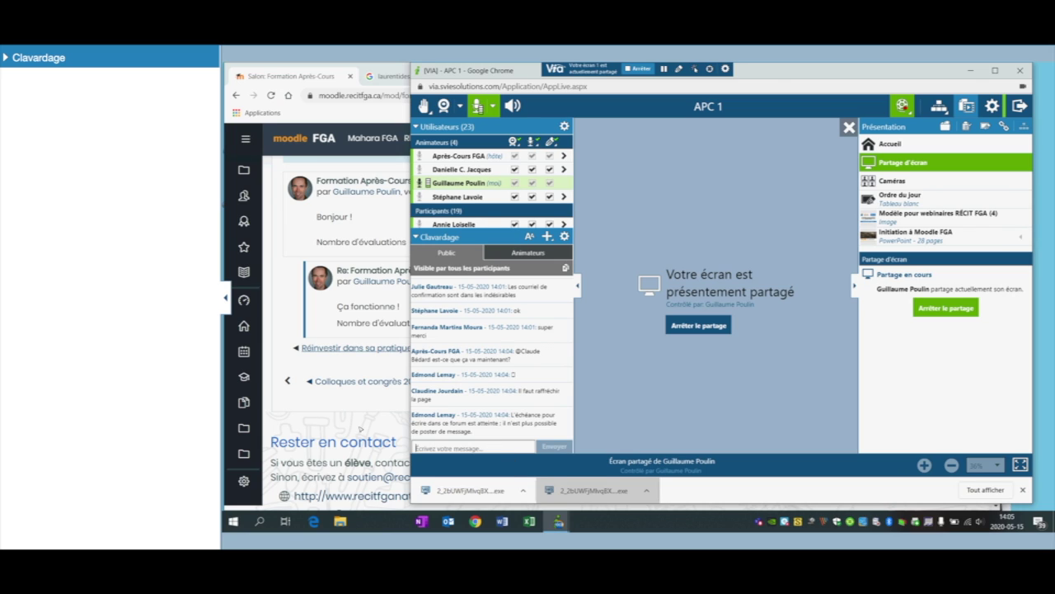
pyautogui.click(289, 315)
pyautogui.scroll(1, 361, 215)
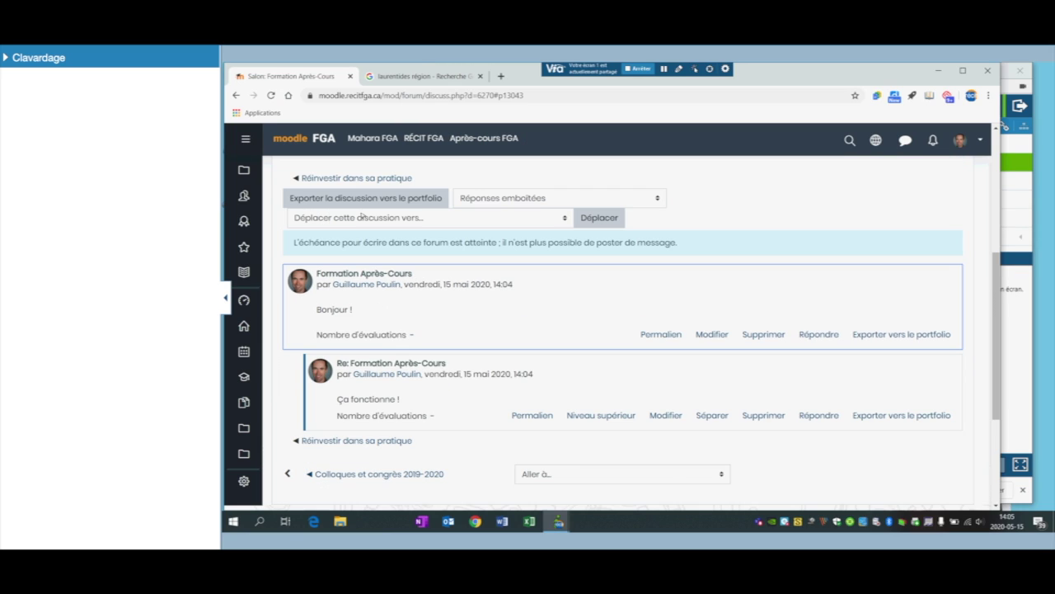
pyautogui.click(269, 95)
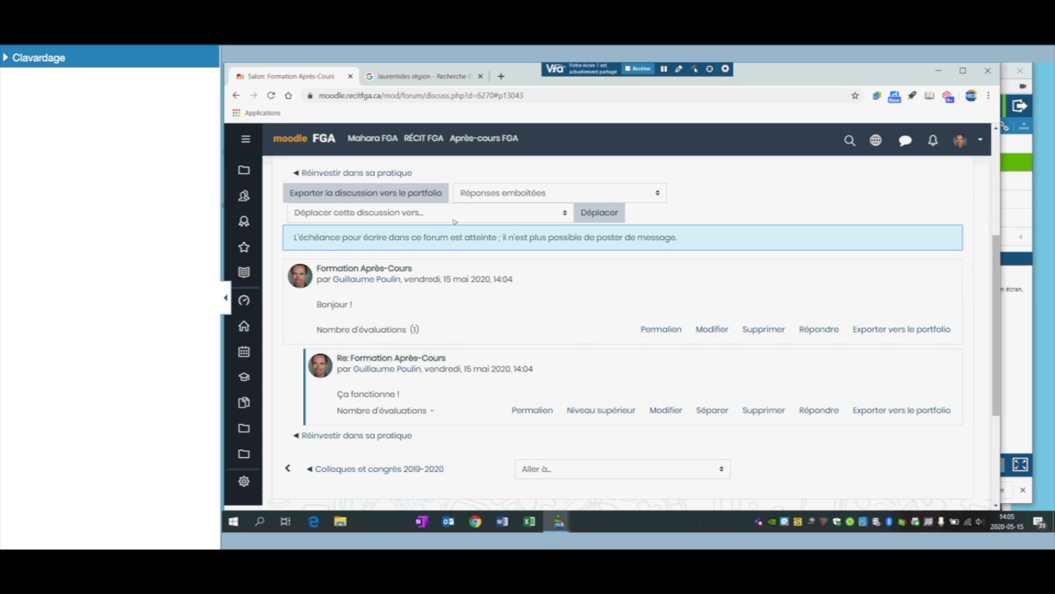
# Step: Examine the deadline notice and the posts in the "Réinvestir dans sa pratique" discussion, and go back to the "Formation Après-Cours" discussion
pyautogui.click(338, 173)
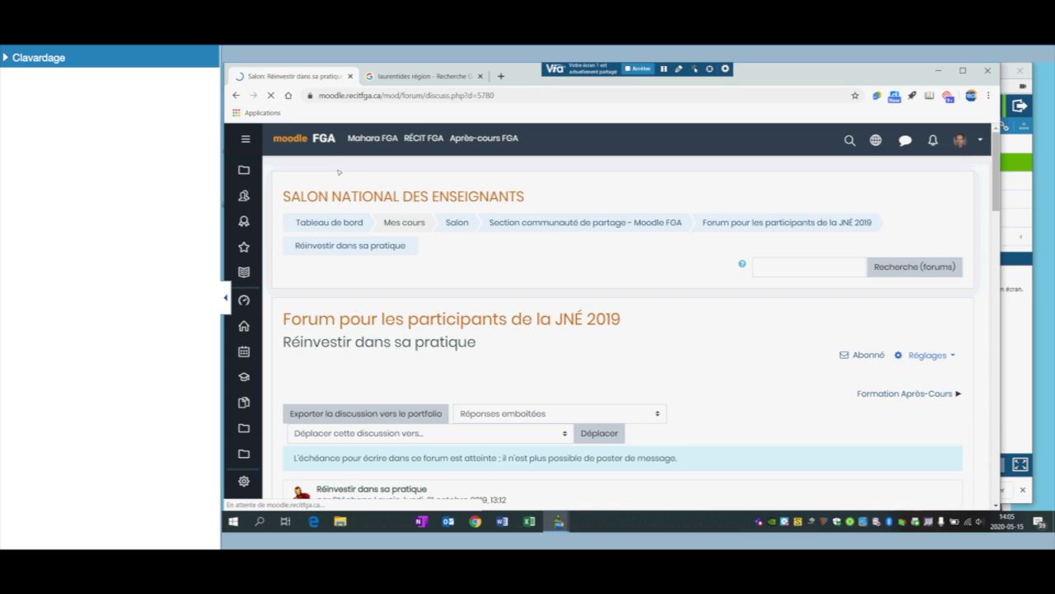
pyautogui.scroll(-2, 497, 402)
pyautogui.scroll(-2, 755, 358)
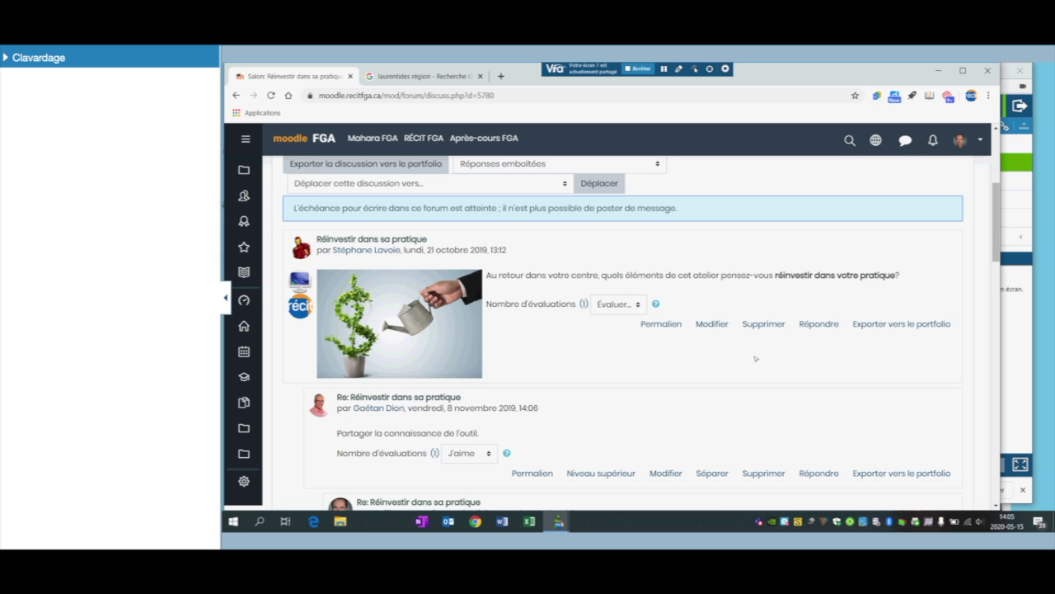
pyautogui.scroll(1, 755, 358)
pyautogui.scroll(-2, 756, 359)
pyautogui.scroll(2, 755, 359)
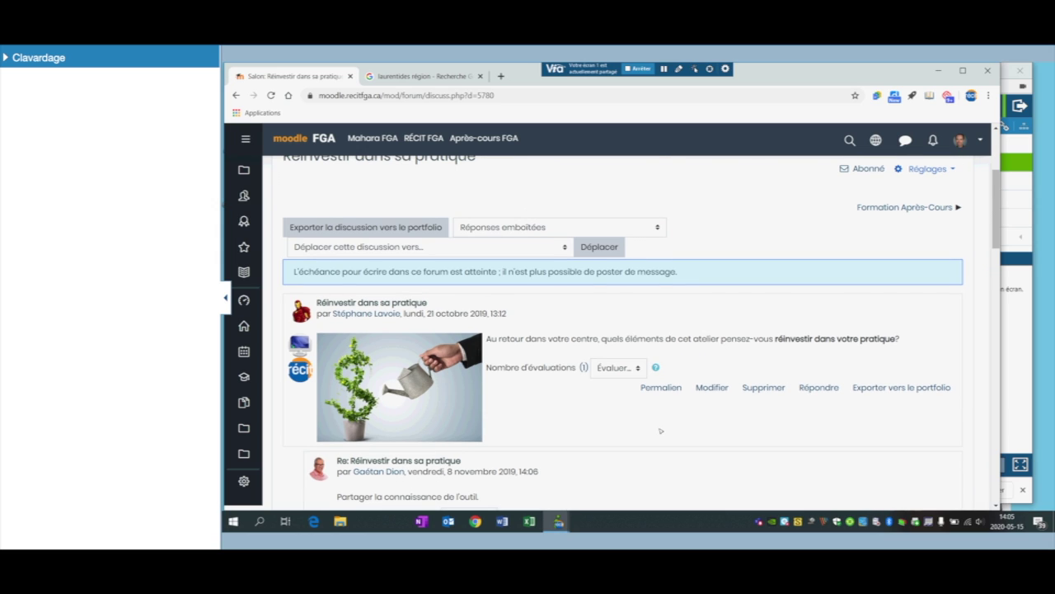
pyautogui.scroll(1, 618, 387)
pyautogui.scroll(1, 656, 335)
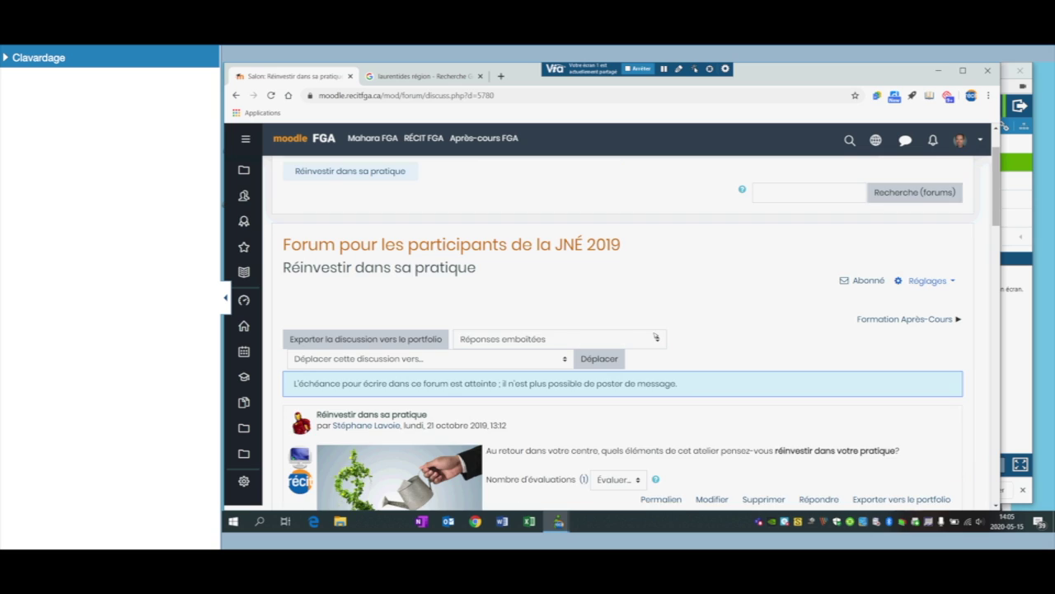
pyautogui.scroll(-4, 656, 335)
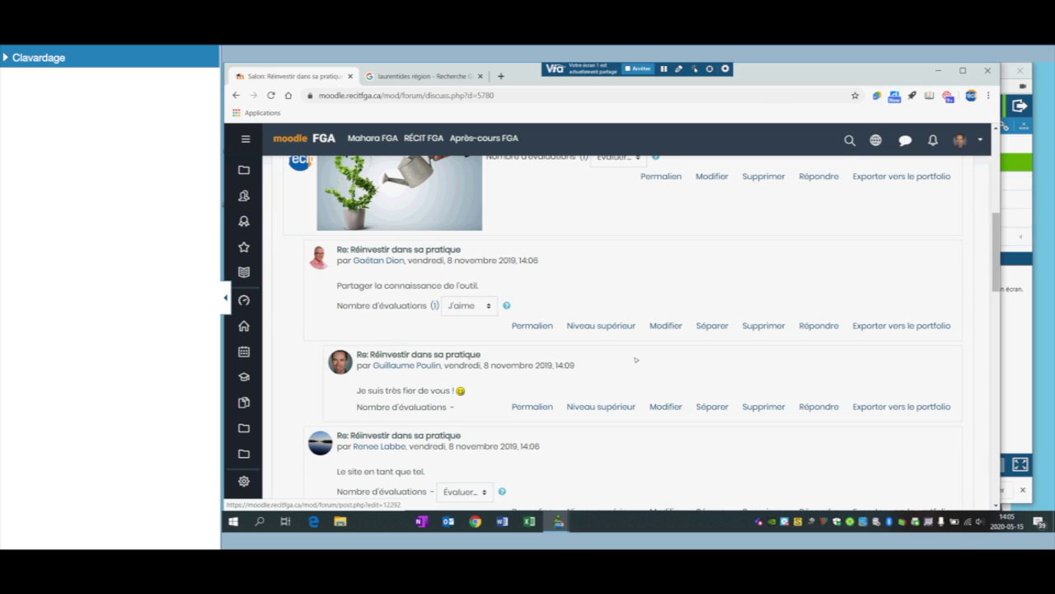
pyautogui.scroll(3, 636, 359)
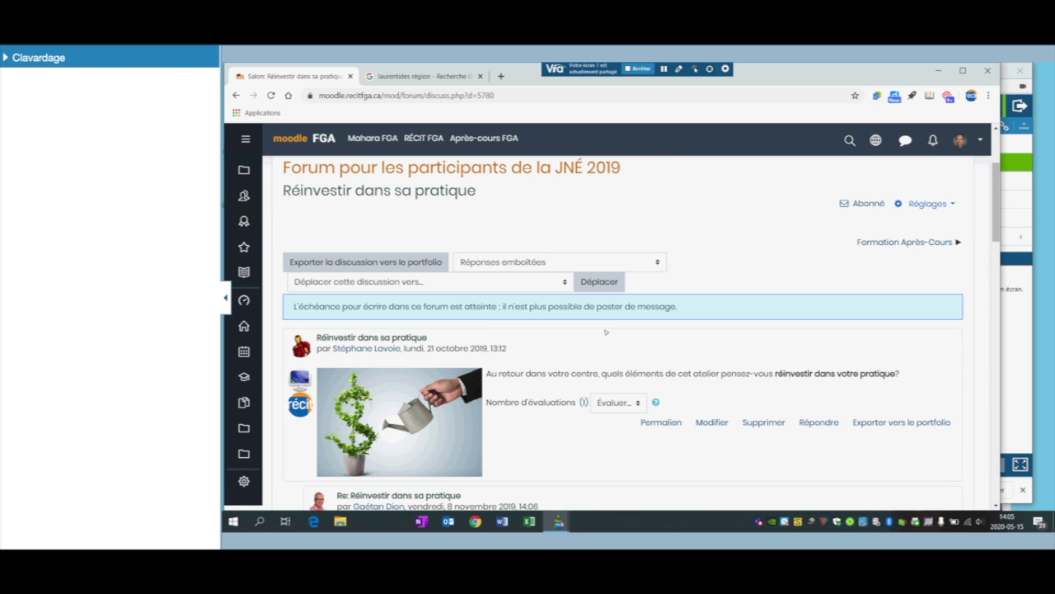
pyautogui.click(916, 243)
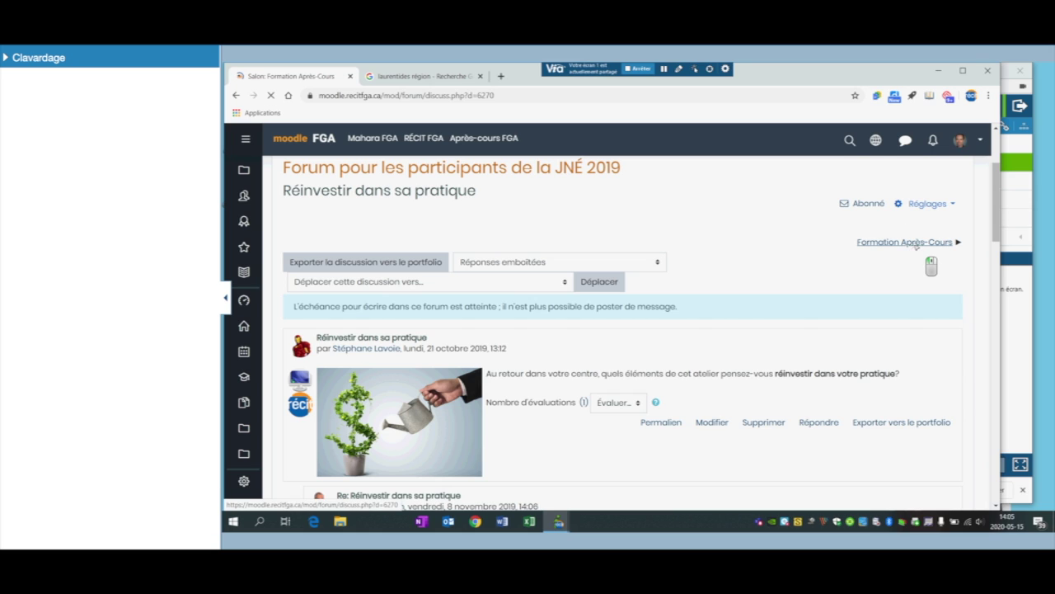
# Step: Read through the replies posted in the "Formation Après-Cours" discussion
pyautogui.scroll(-2, 541, 284)
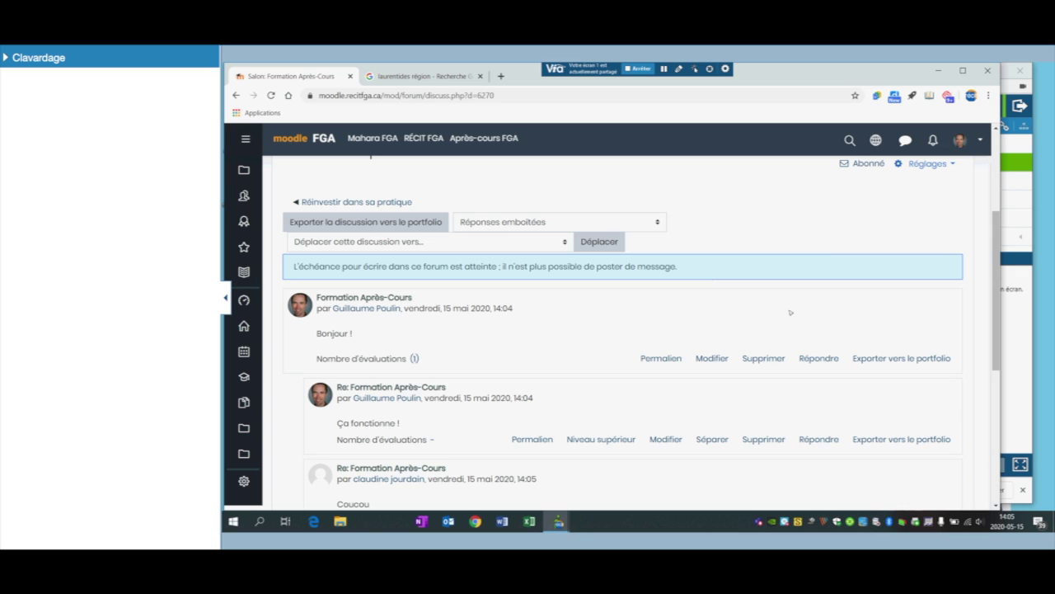
pyautogui.scroll(-1, 789, 313)
pyautogui.scroll(-1, 419, 383)
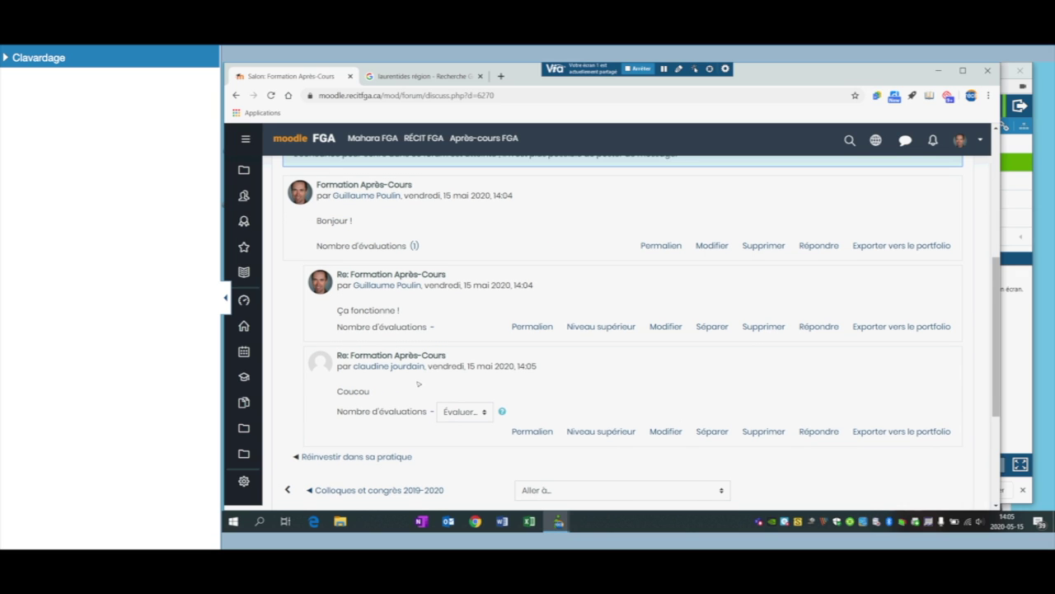
pyautogui.scroll(-1, 447, 381)
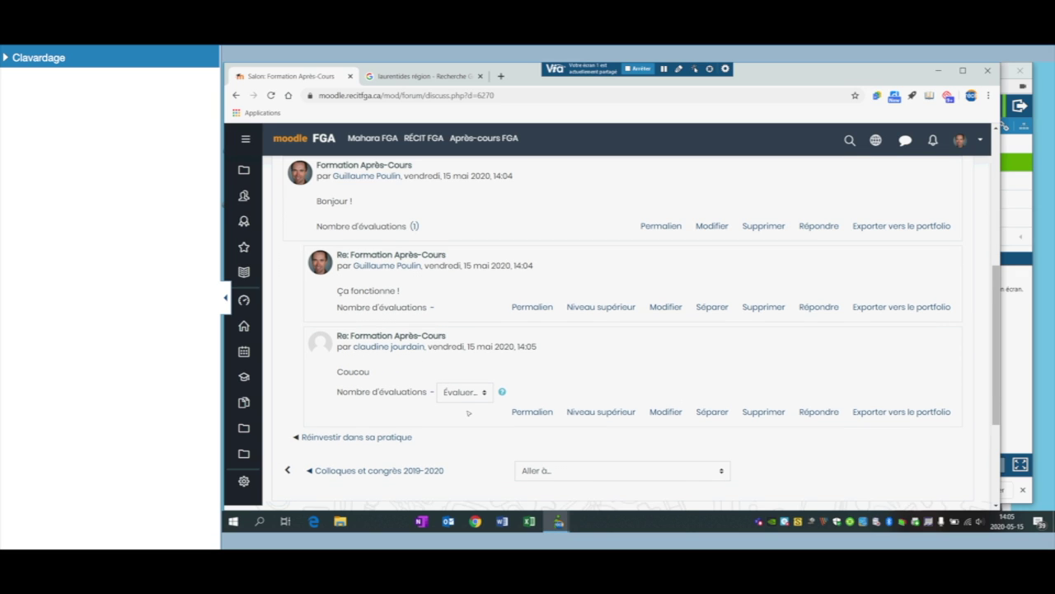
pyautogui.scroll(-1, 468, 412)
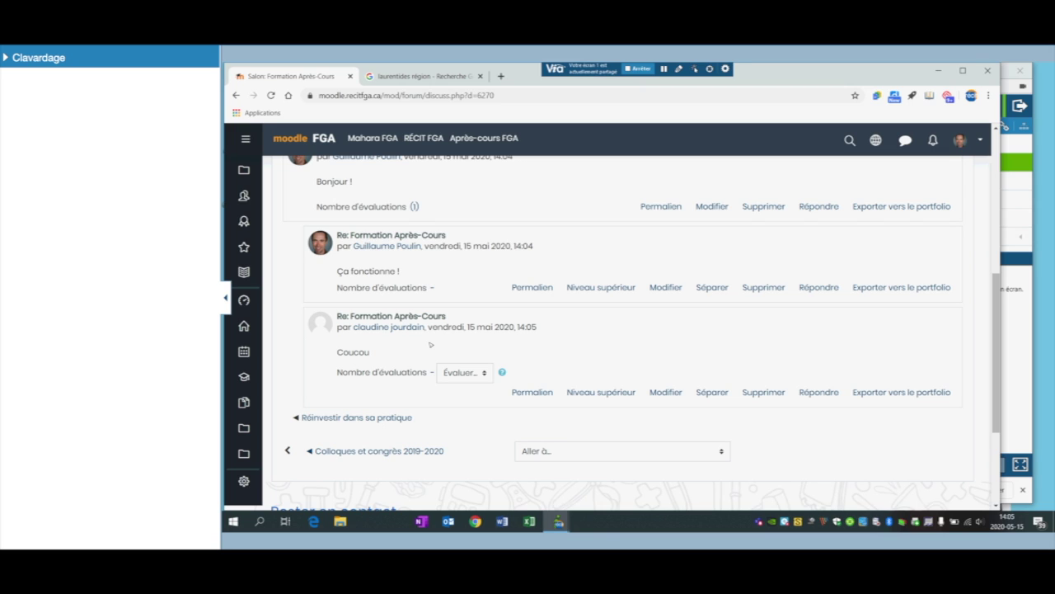
# Step: Switch to the VIA conference to check the public chat and the user list, and return to the discussion in Moodle
pyautogui.hotkey('alt', 'Tab')
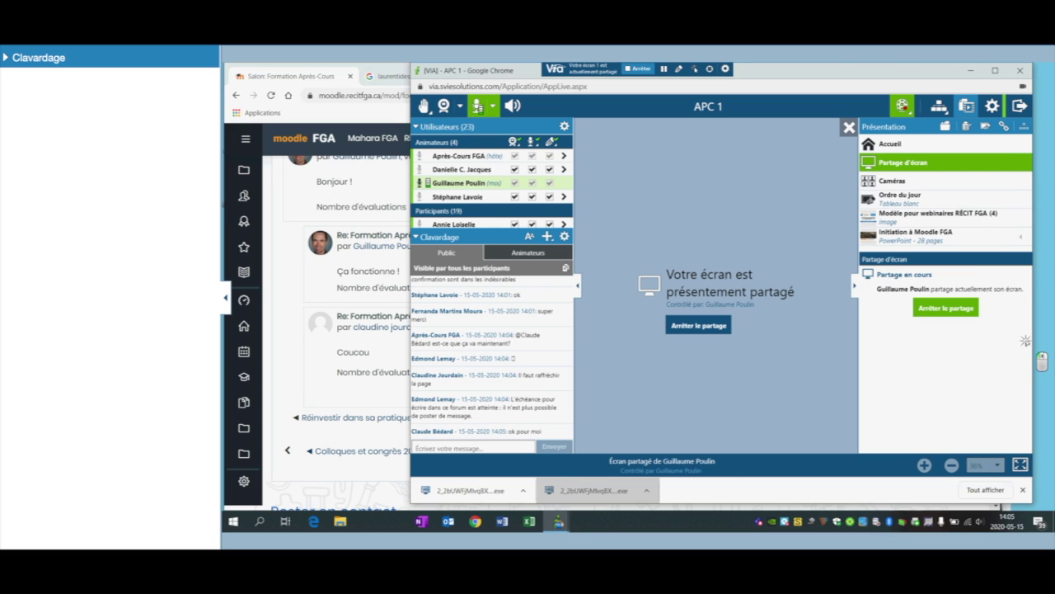
pyautogui.click(502, 449)
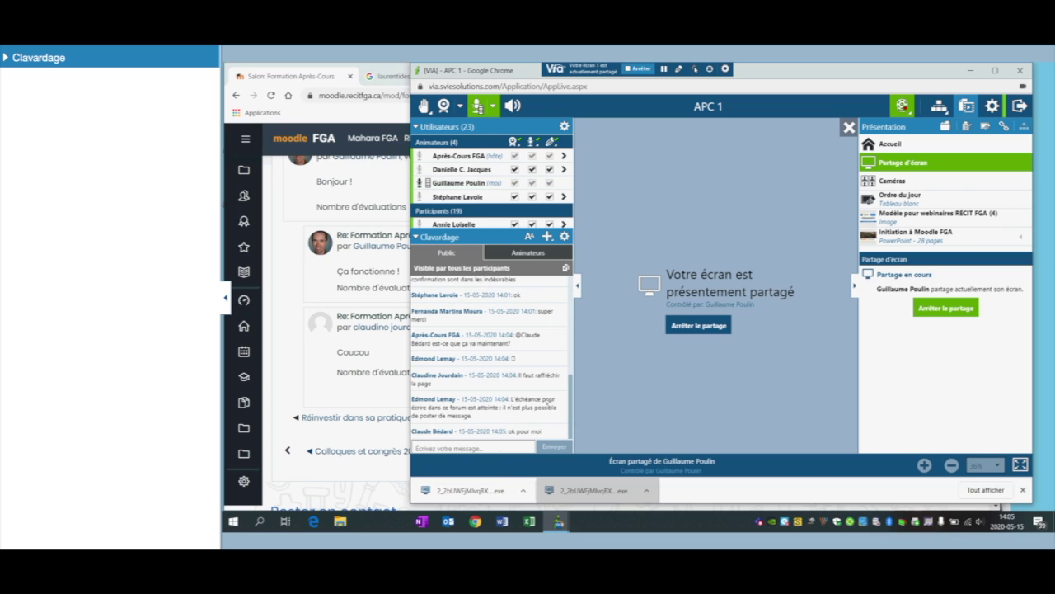
pyautogui.moveTo(243, 377)
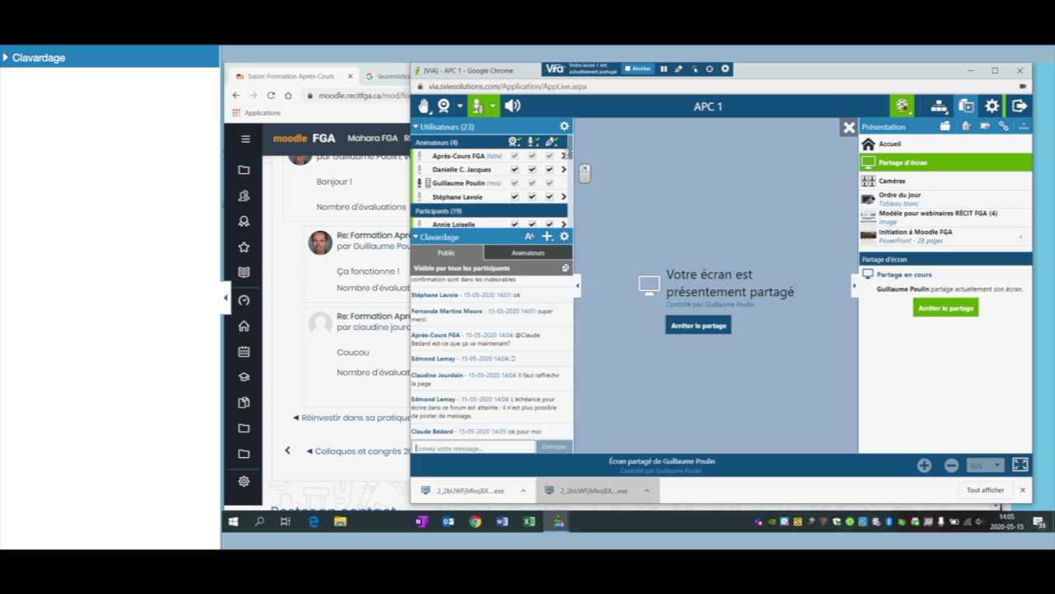
pyautogui.moveTo(568, 154)
pyautogui.mouseDown()
pyautogui.moveTo(577, 218)
pyautogui.moveTo(569, 145)
pyautogui.moveTo(572, 196)
pyautogui.moveTo(570, 165)
pyautogui.mouseUp()
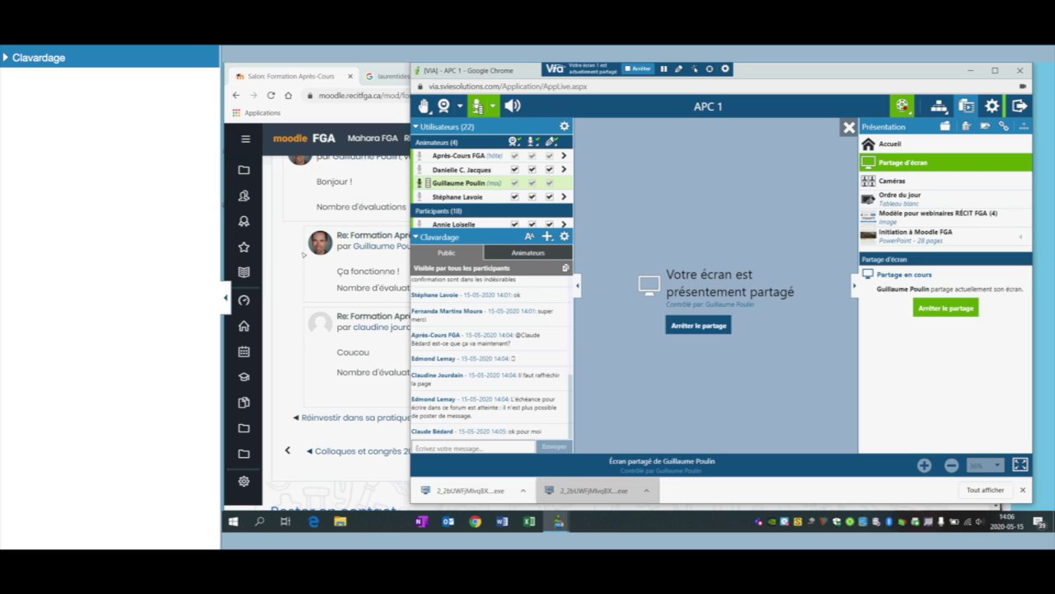
pyautogui.click(316, 351)
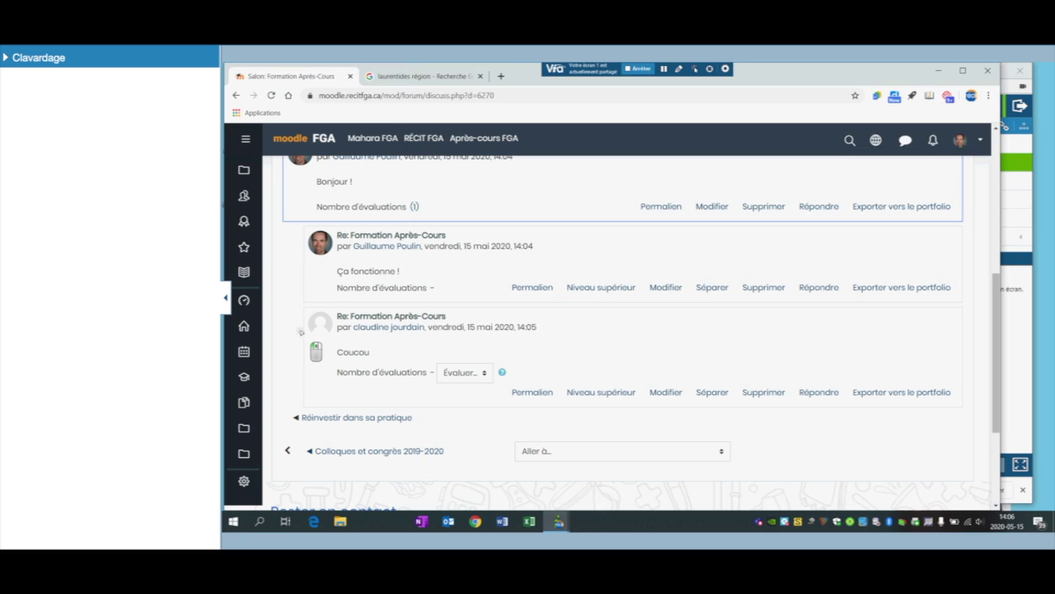
# Step: Visit the "Réinvestir dans sa pratique" discussion and go back from it to the JNÉ 2019 participants' forum page
pyautogui.scroll(-2, 473, 269)
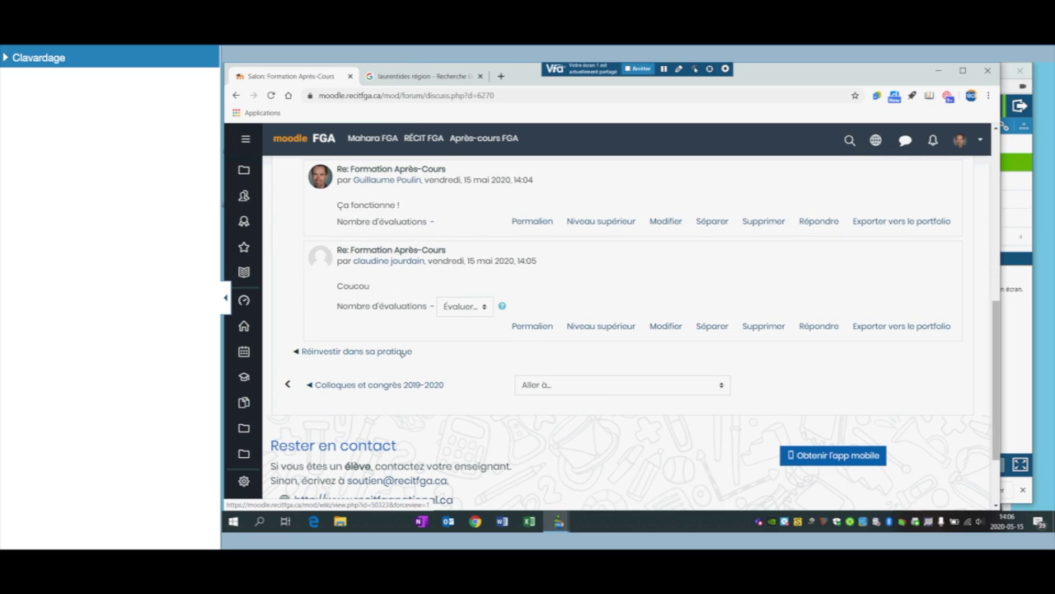
pyautogui.scroll(2, 428, 355)
pyautogui.scroll(-1, 445, 355)
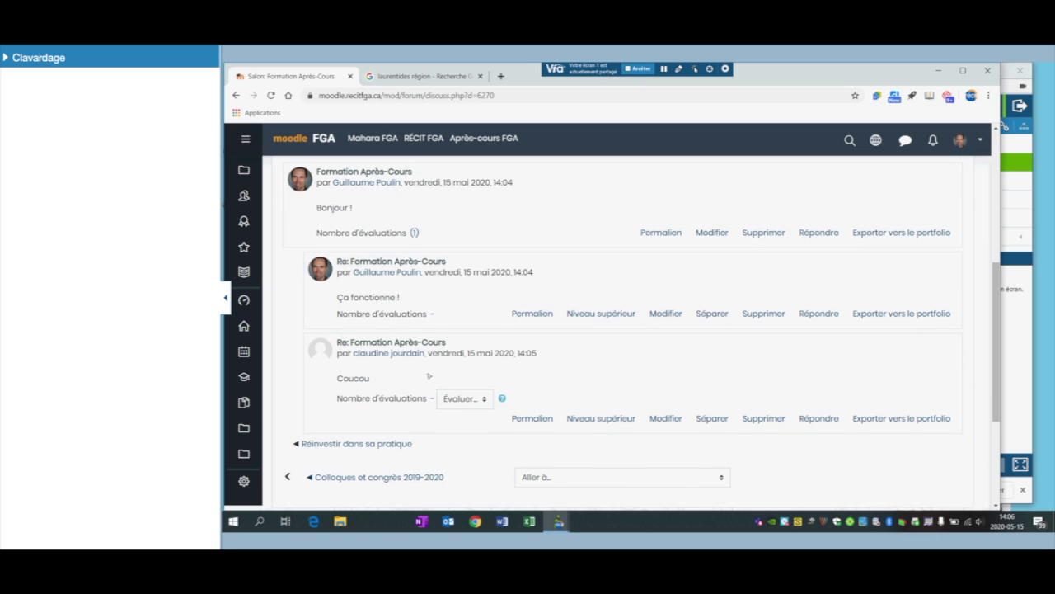
pyautogui.click(371, 443)
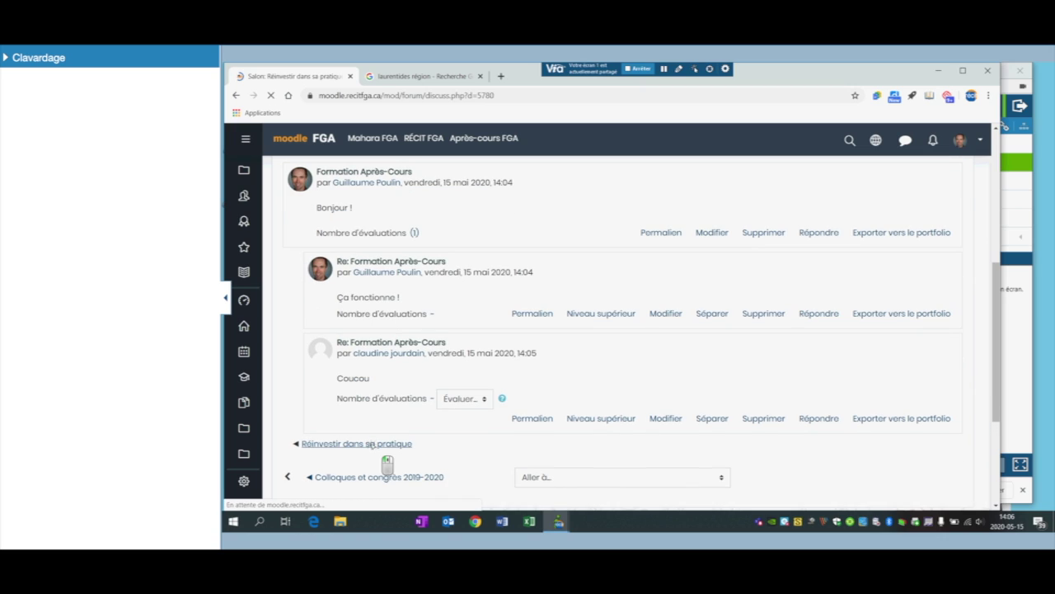
pyautogui.scroll(-3, 378, 435)
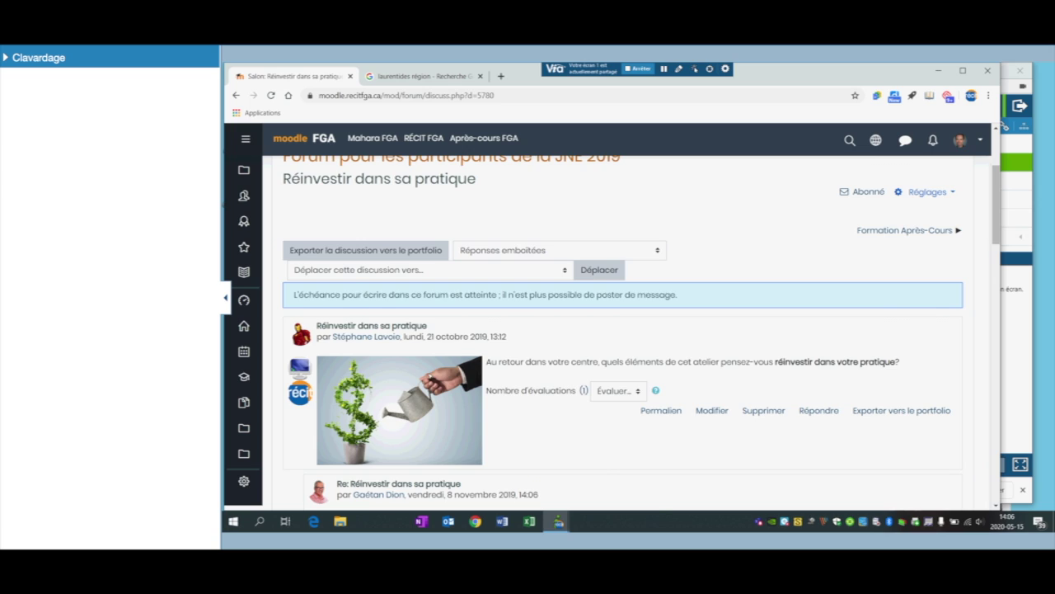
pyautogui.scroll(3, 474, 265)
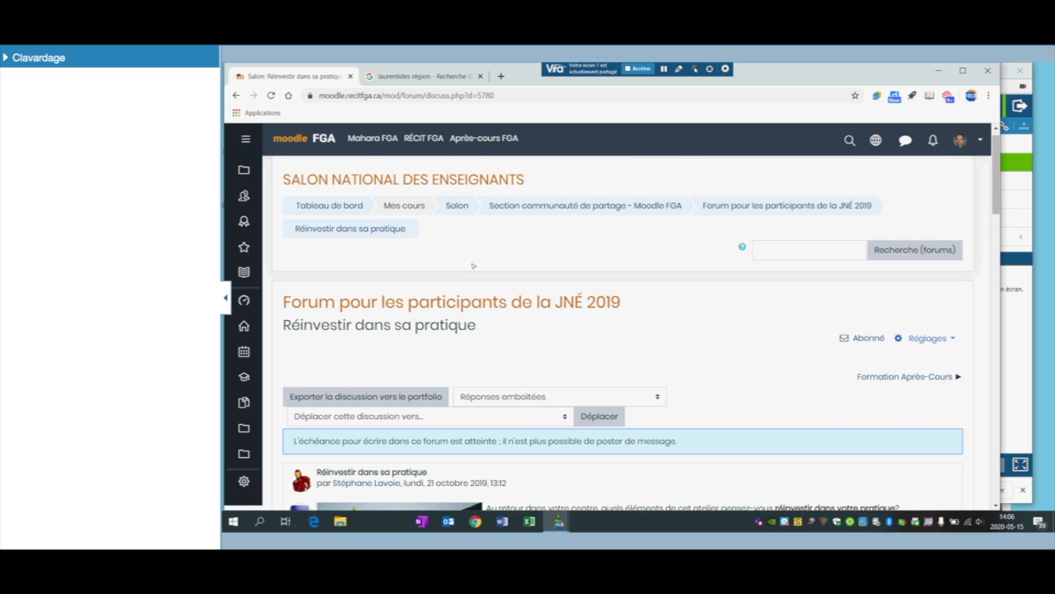
pyautogui.click(737, 208)
pyautogui.scroll(-1, 676, 318)
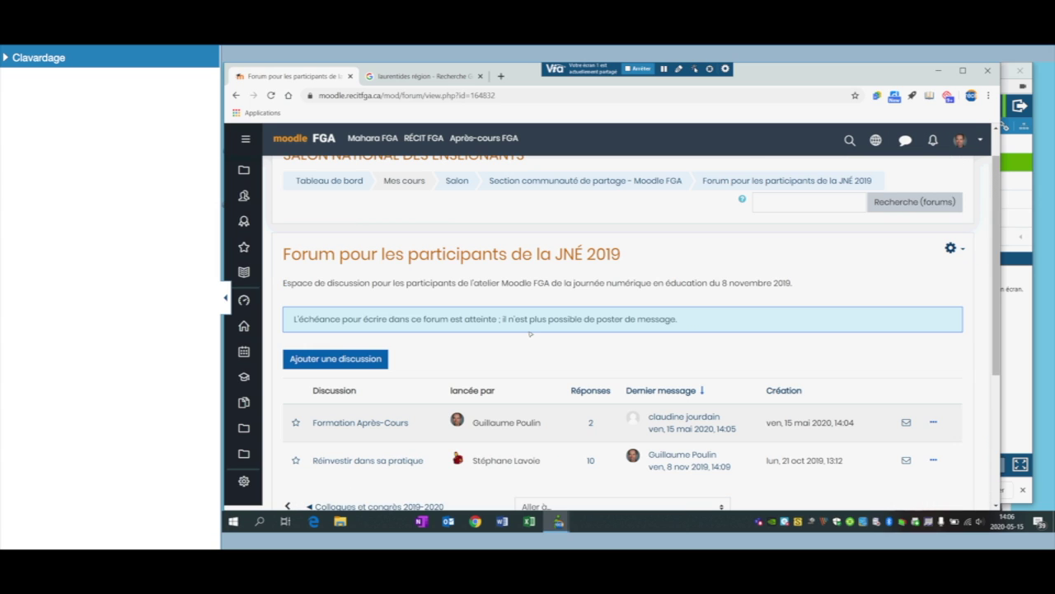
# Step: Disable the forum's "Date de remise" and "Date limite" in its availability settings, and save and display the forum
pyautogui.click(952, 249)
pyautogui.click(867, 269)
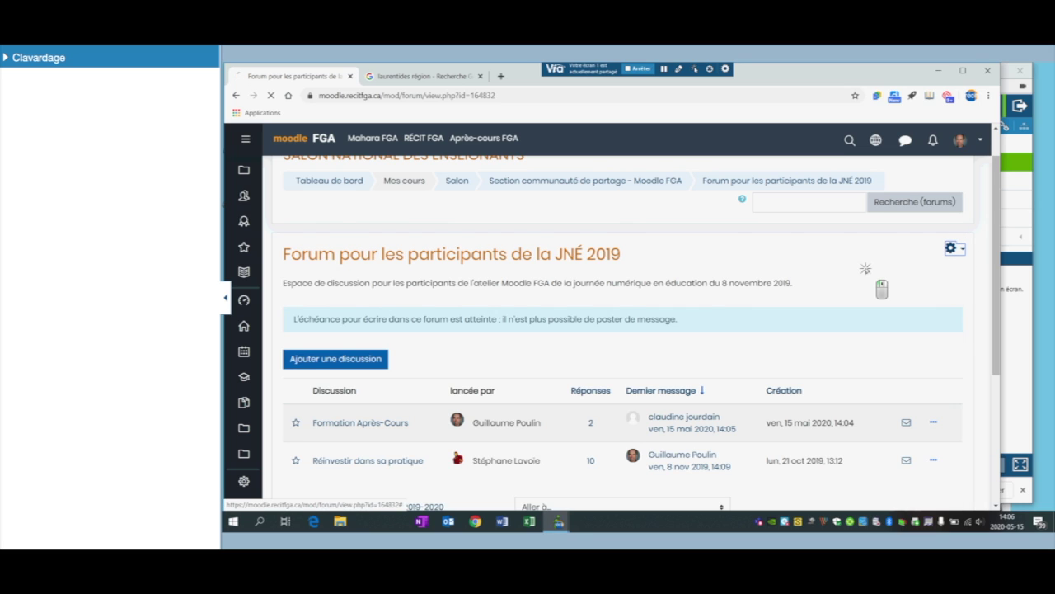
pyautogui.scroll(-5, 679, 333)
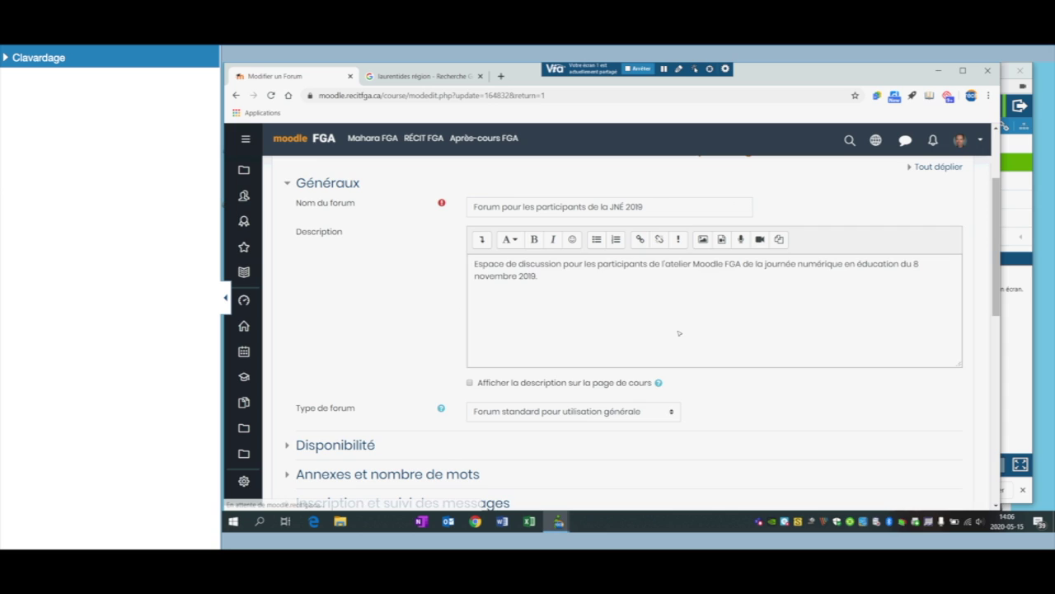
pyautogui.click(343, 248)
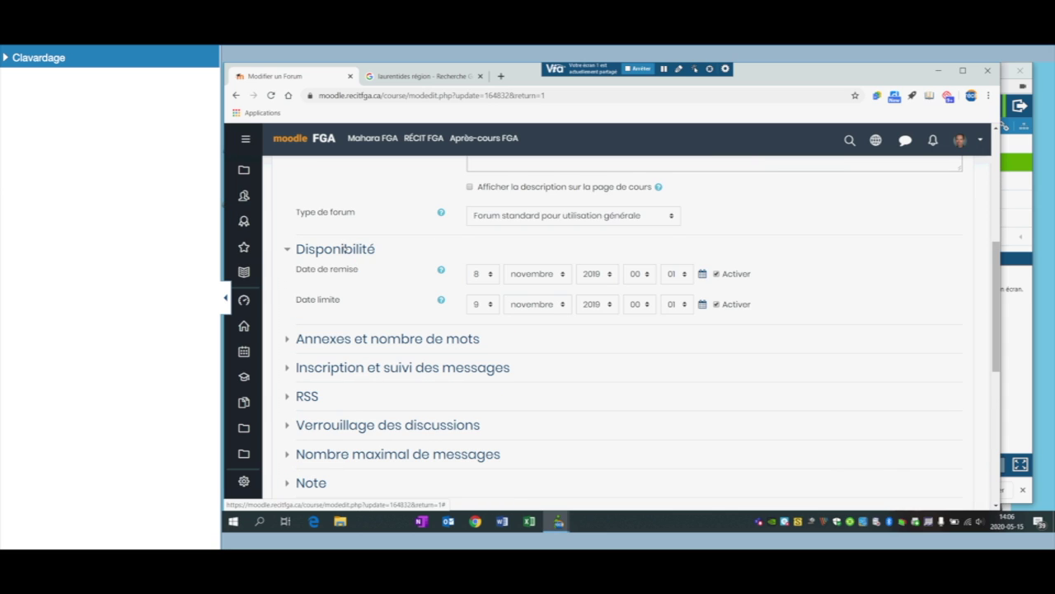
pyautogui.click(715, 273)
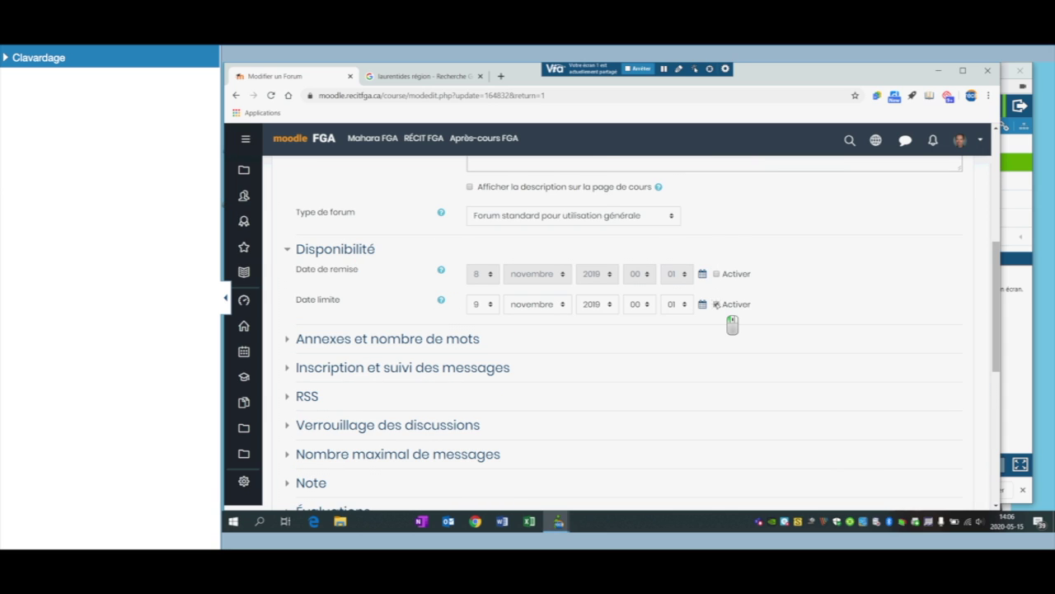
pyautogui.scroll(-5, 716, 304)
pyautogui.click(659, 387)
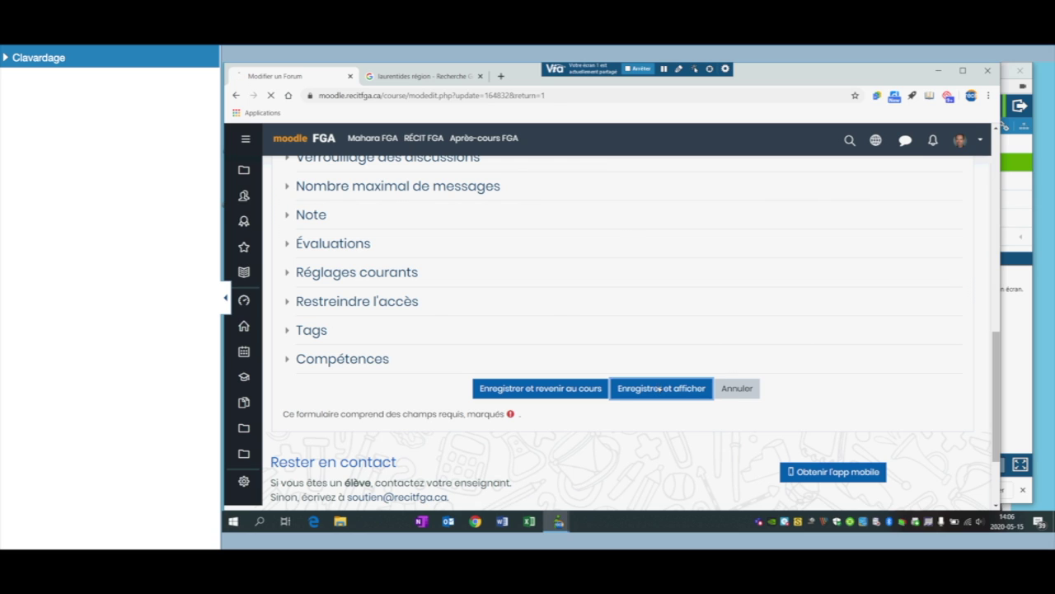
# Step: Reload the forum page and switch to the VIA conference to read the public chat, returning to Moodle
pyautogui.scroll(-1, 714, 378)
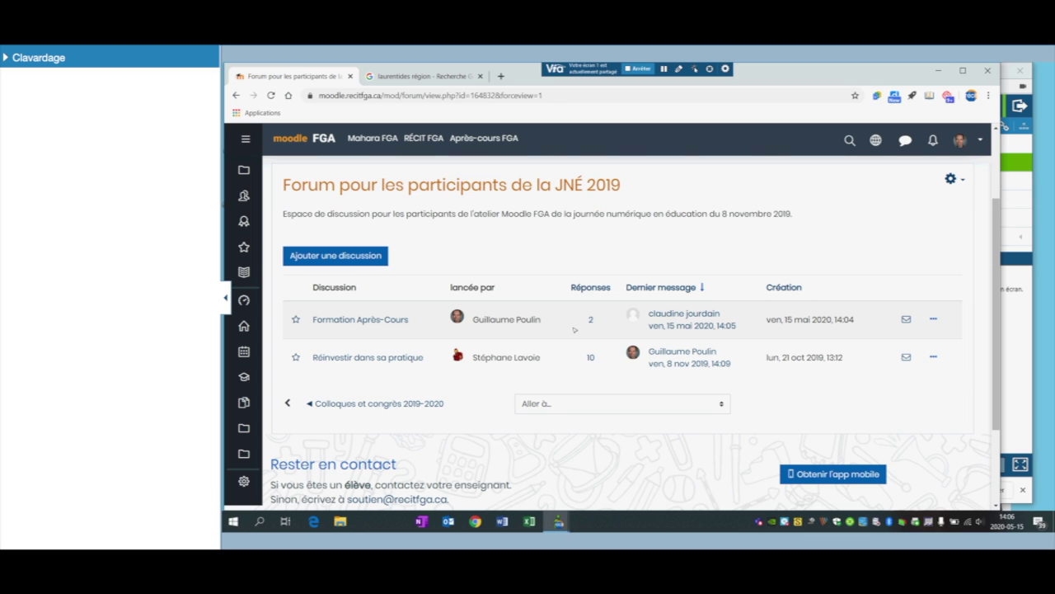
pyautogui.click(272, 94)
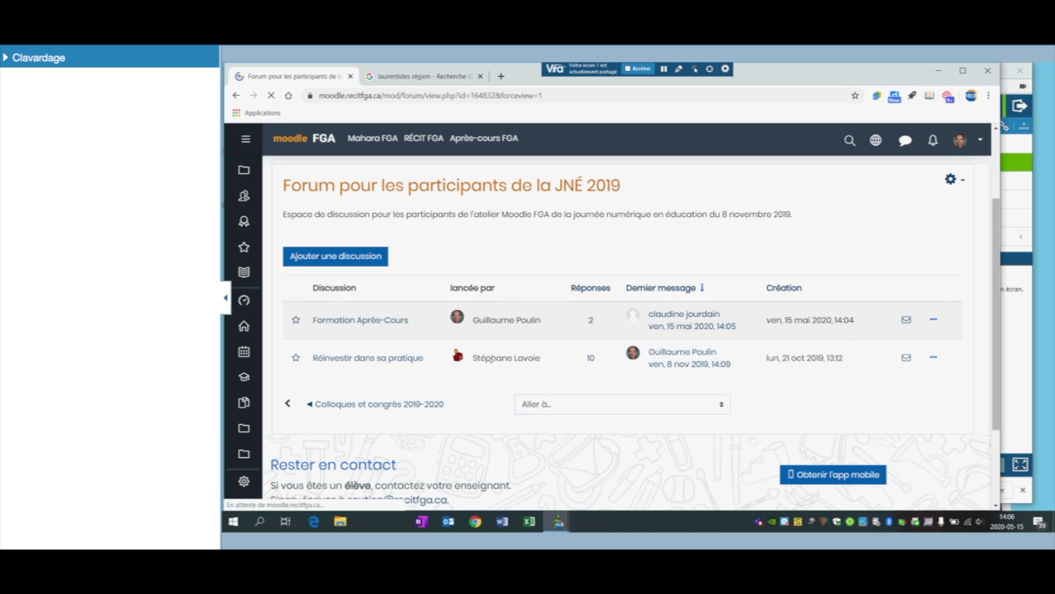
pyautogui.click(1020, 338)
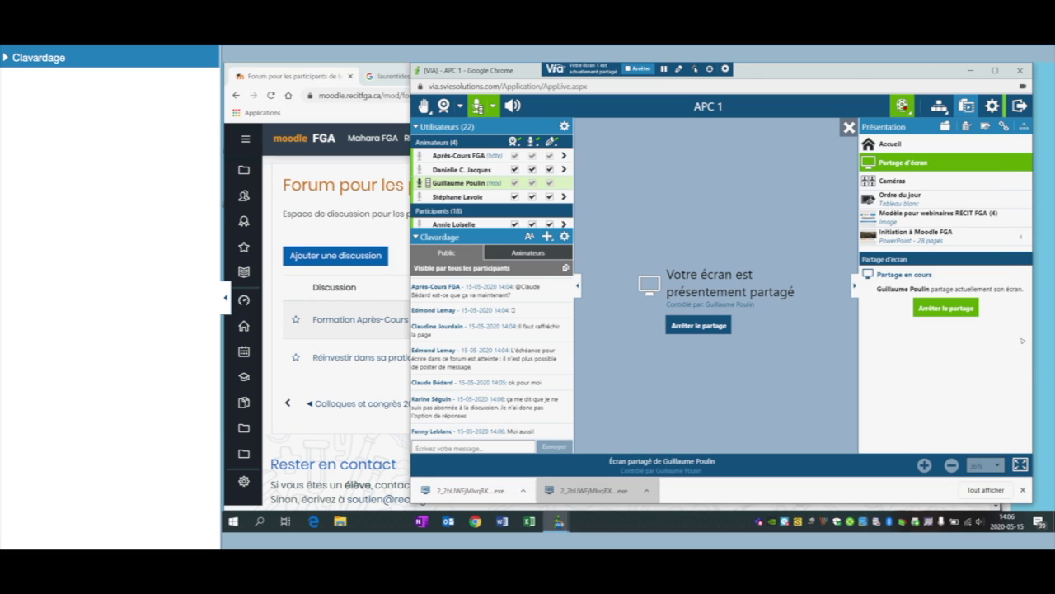
pyautogui.click(475, 447)
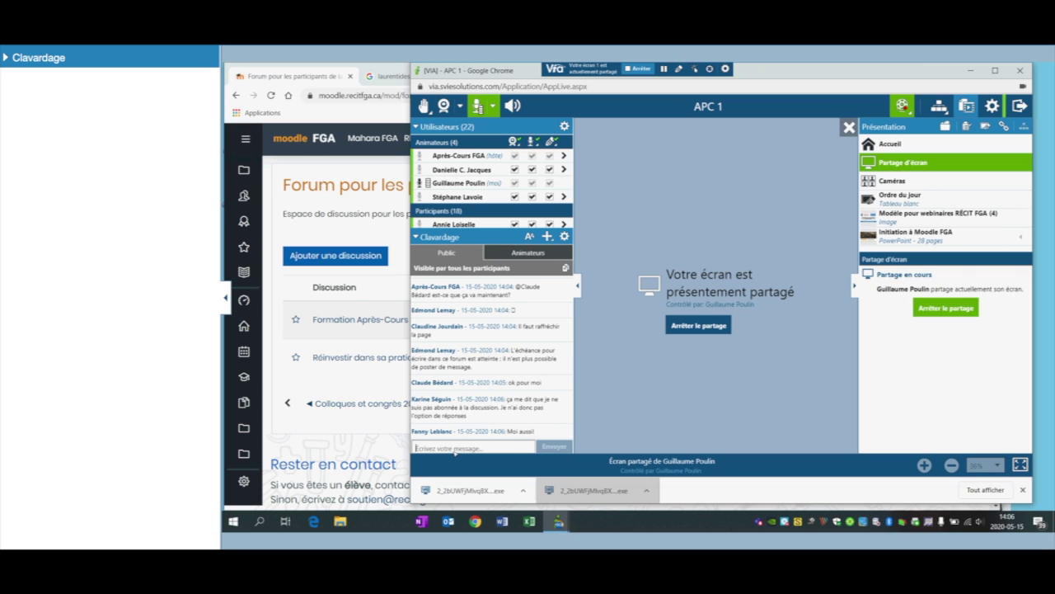
pyautogui.click(396, 296)
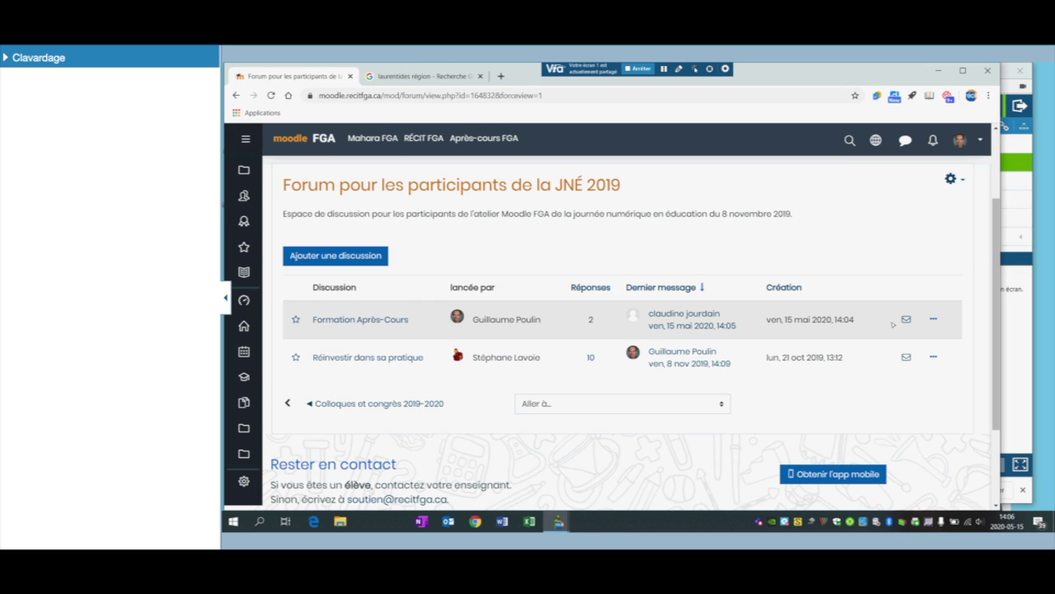
# Step: Set the forum's subscription mode to "Abonnement désactivé"
pyautogui.click(930, 320)
pyautogui.click(951, 178)
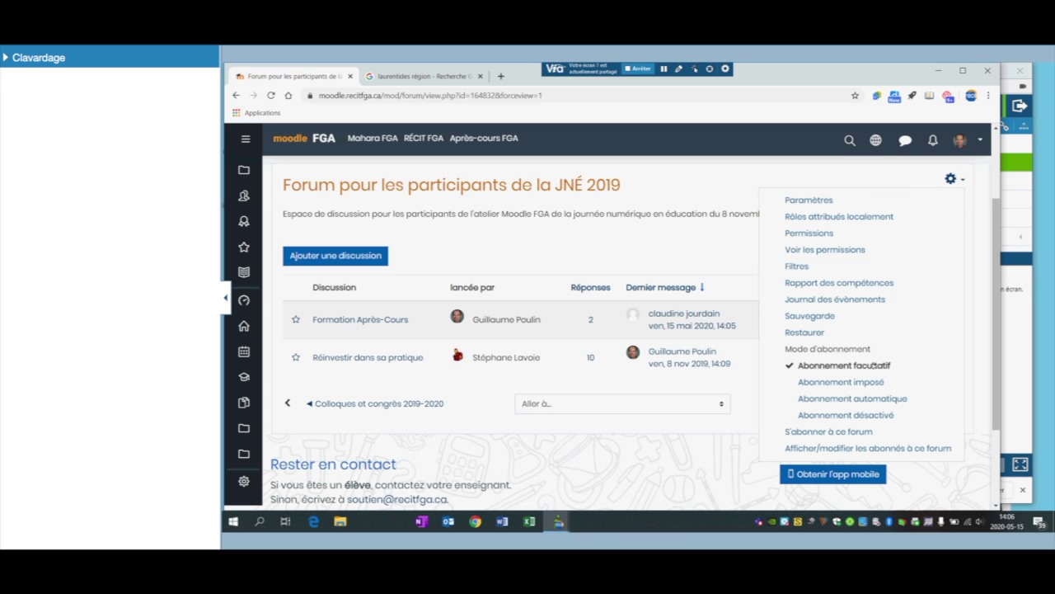
pyautogui.click(860, 415)
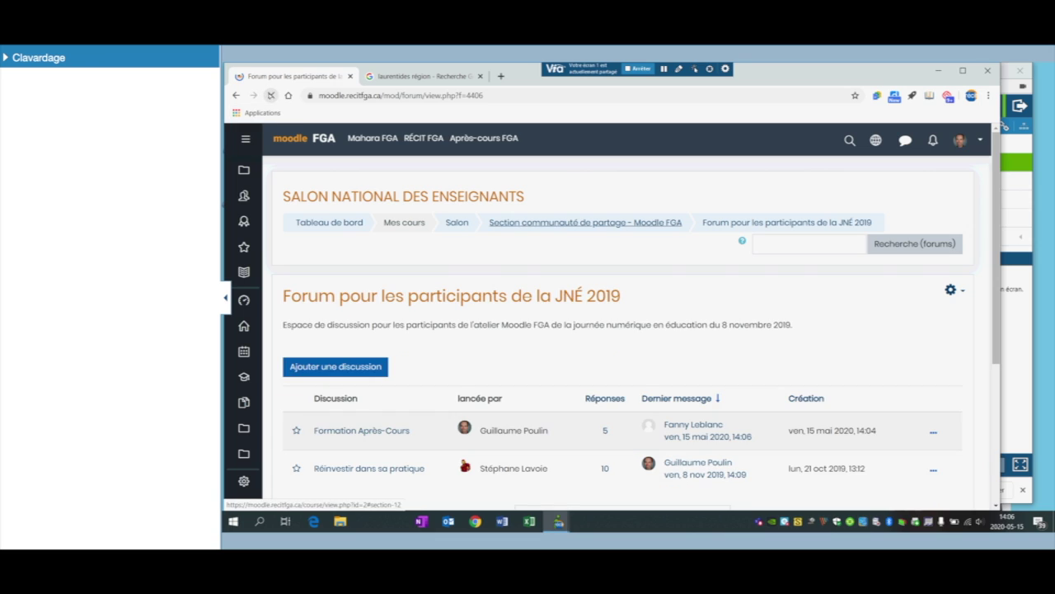
# Step: Check the public chat in the VIA conference and reload the forum's discussion list in Moodle
pyautogui.click(1014, 408)
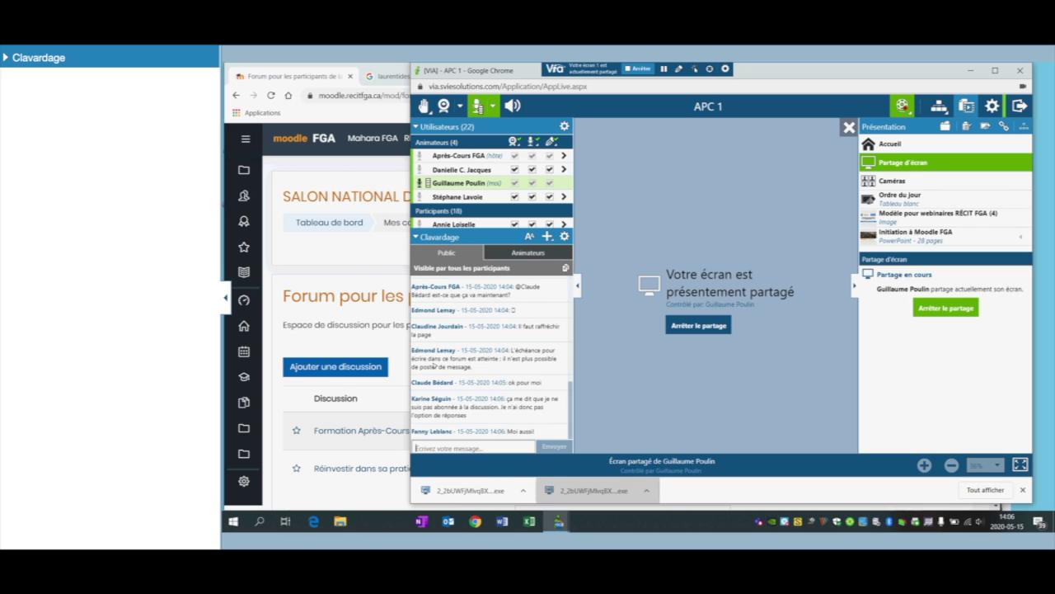
pyautogui.click(313, 259)
pyautogui.click(271, 95)
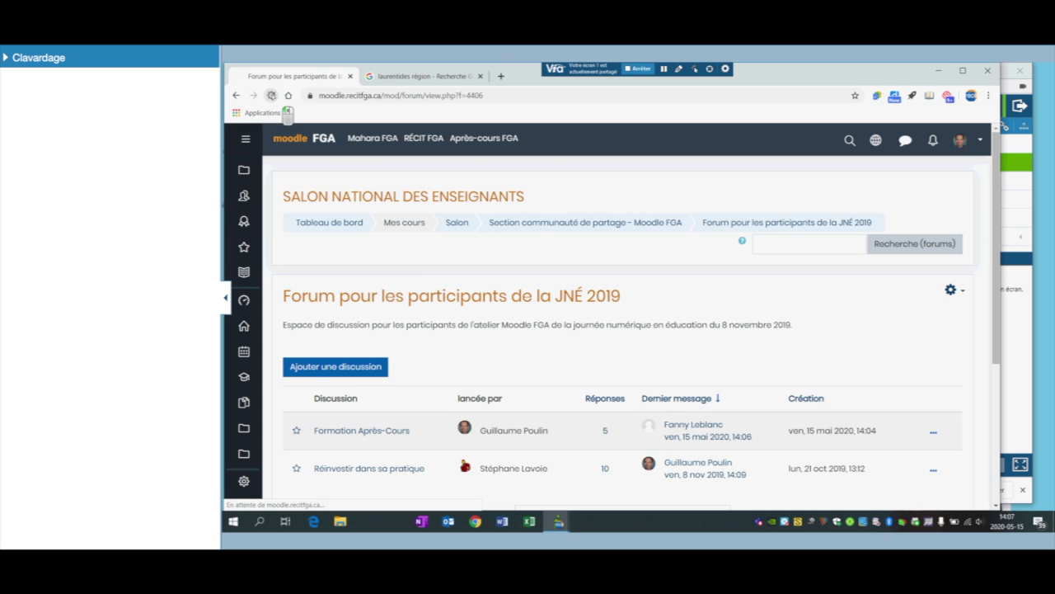
pyautogui.scroll(-5, 369, 248)
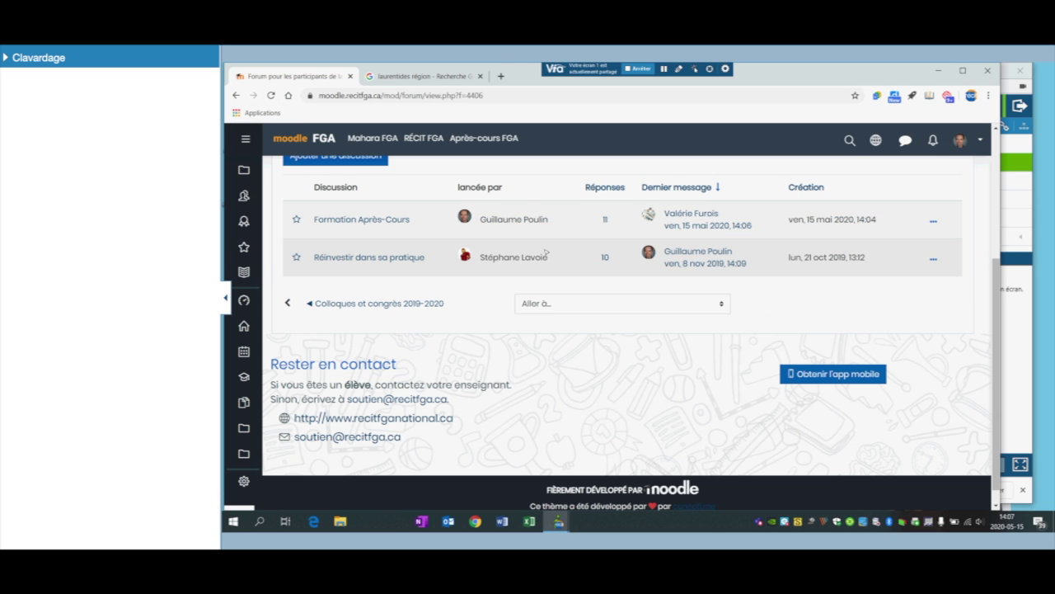
# Step: Open the "Formation Après-Cours" discussion and read the participants' replies through to the last post
pyautogui.click(368, 223)
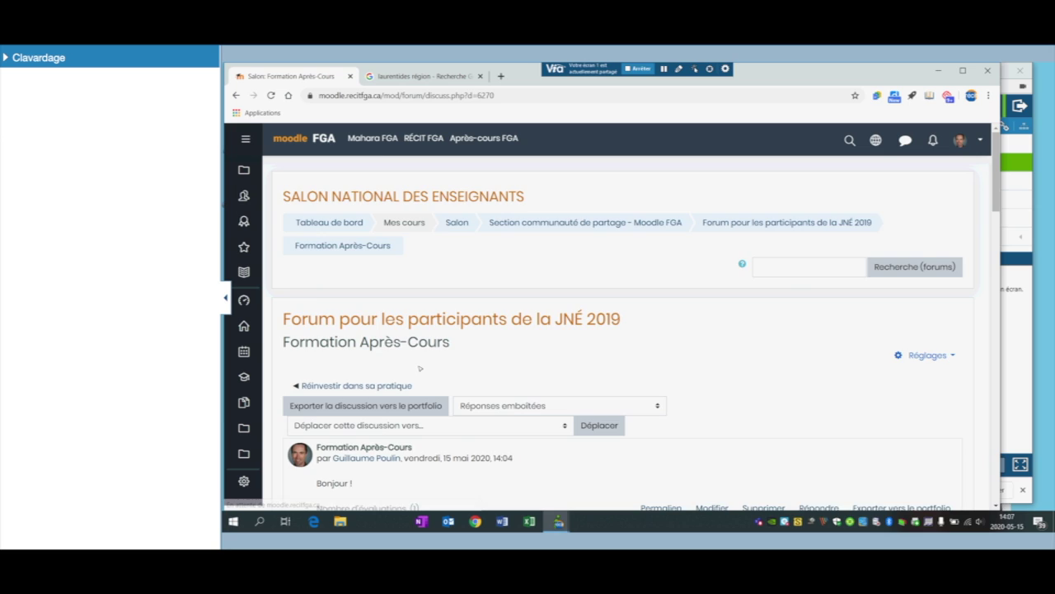
pyautogui.scroll(-3, 419, 368)
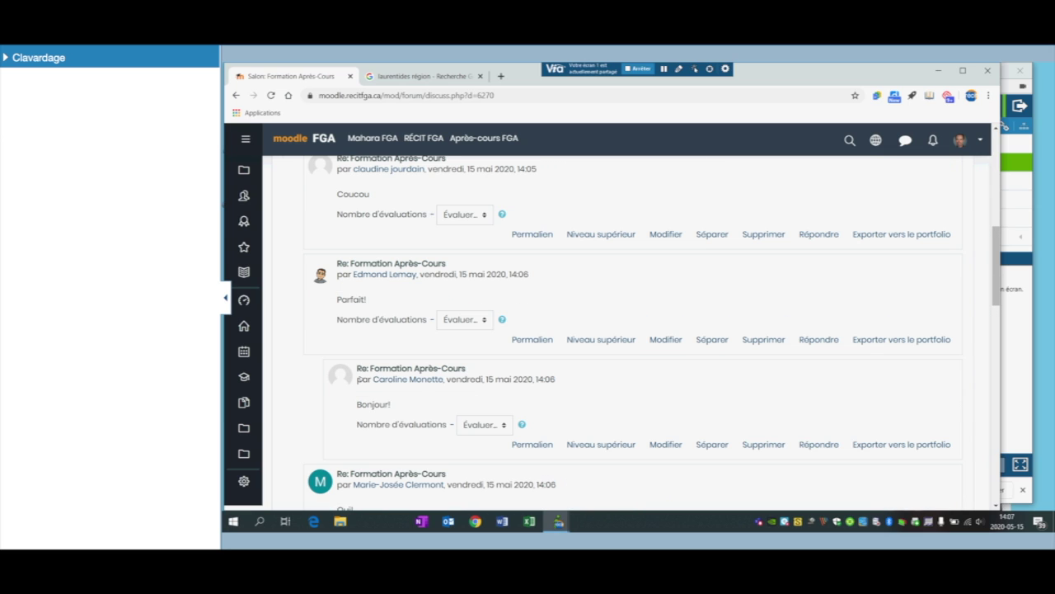
pyautogui.scroll(-2, 372, 300)
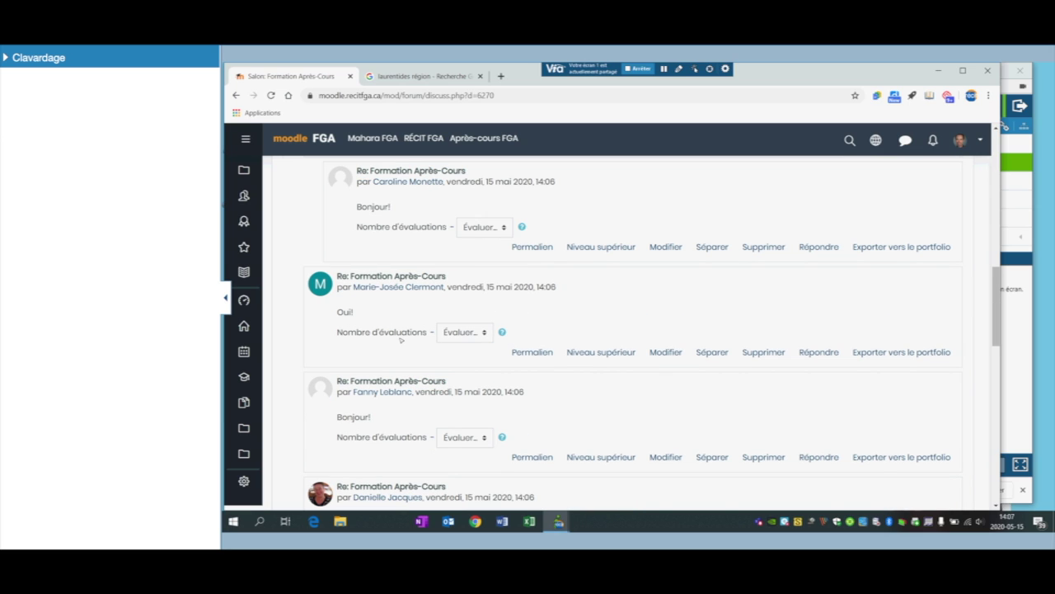
pyautogui.scroll(-1, 401, 339)
pyautogui.scroll(-4, 412, 375)
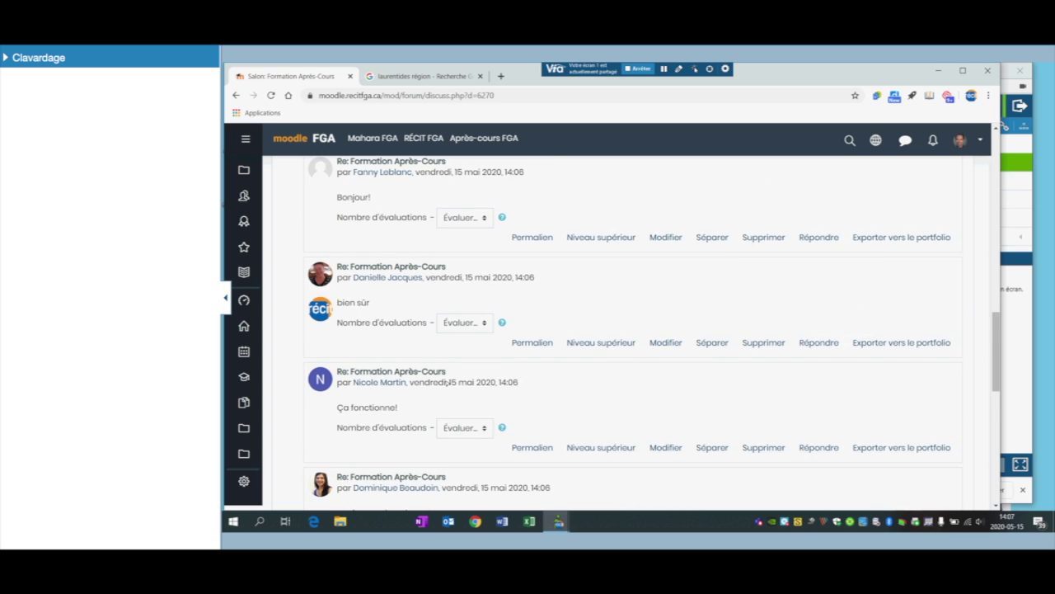
pyautogui.scroll(-4, 446, 382)
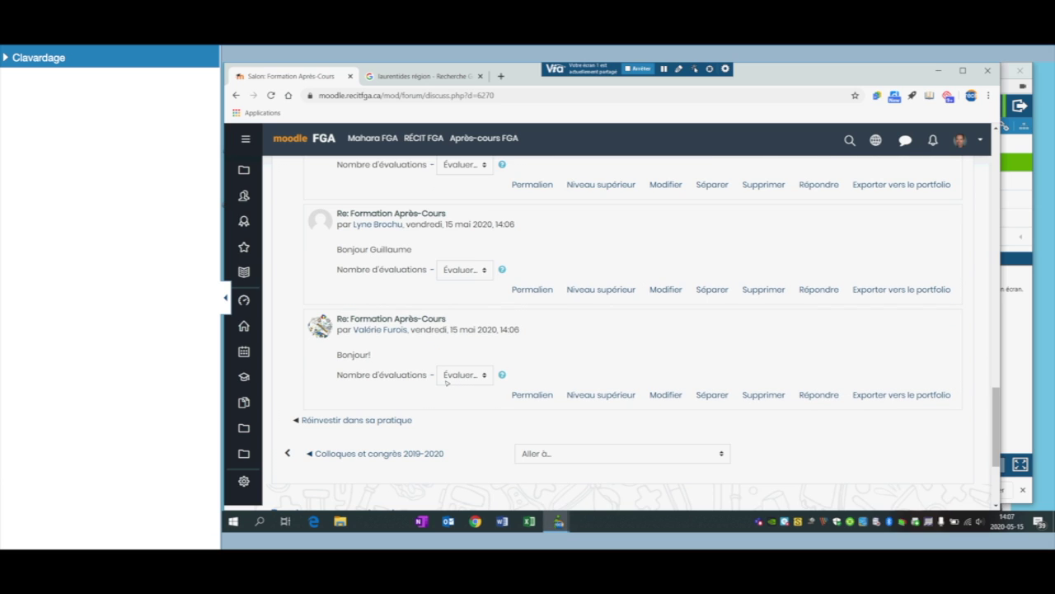
# Step: Check the public chat in the VIA conference and return to the beginning of the "Formation Après-Cours" discussion in Moodle
pyautogui.click(1023, 384)
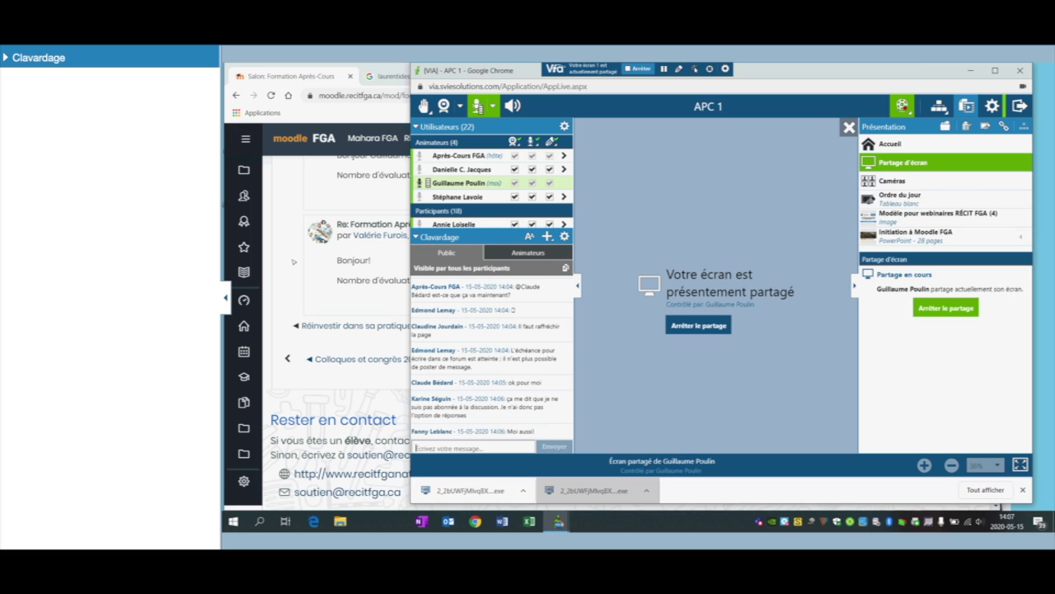
pyautogui.click(292, 292)
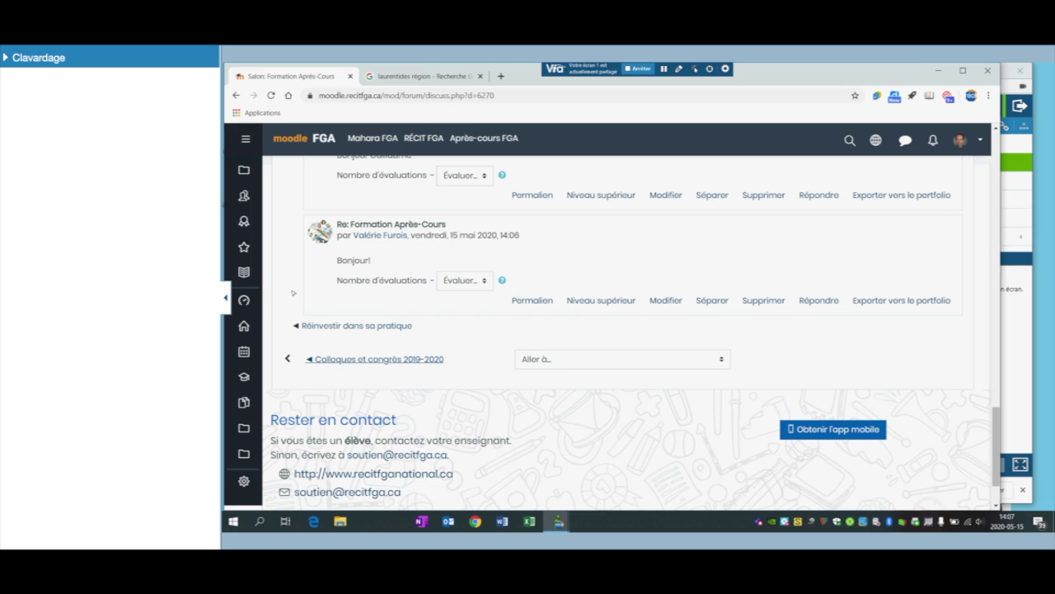
pyautogui.scroll(15, 598, 290)
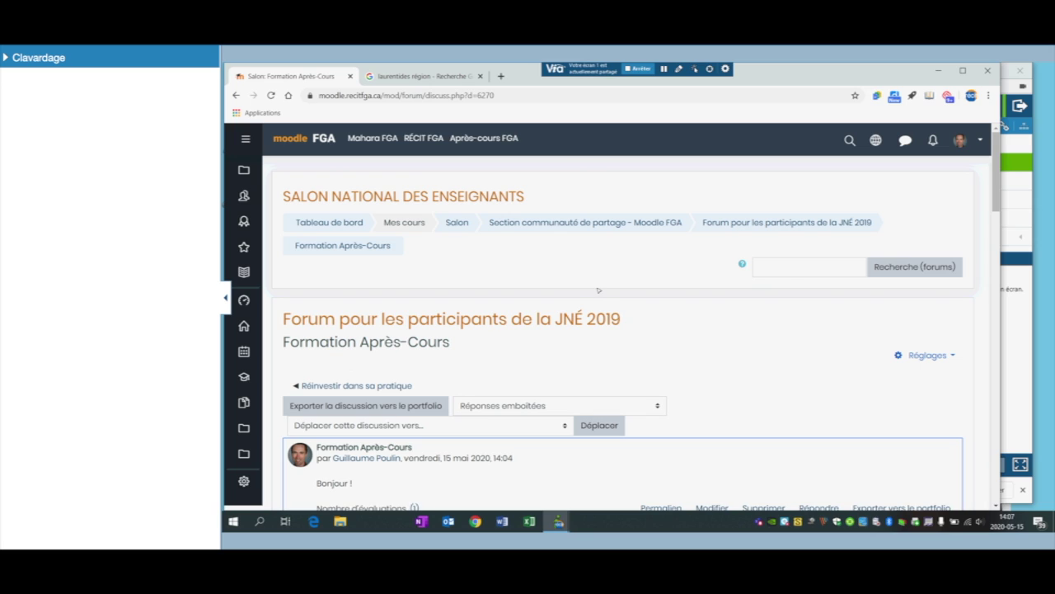
# Step: Switch back to the VIA conference and read the recent messages in the public chat
pyautogui.click(1023, 326)
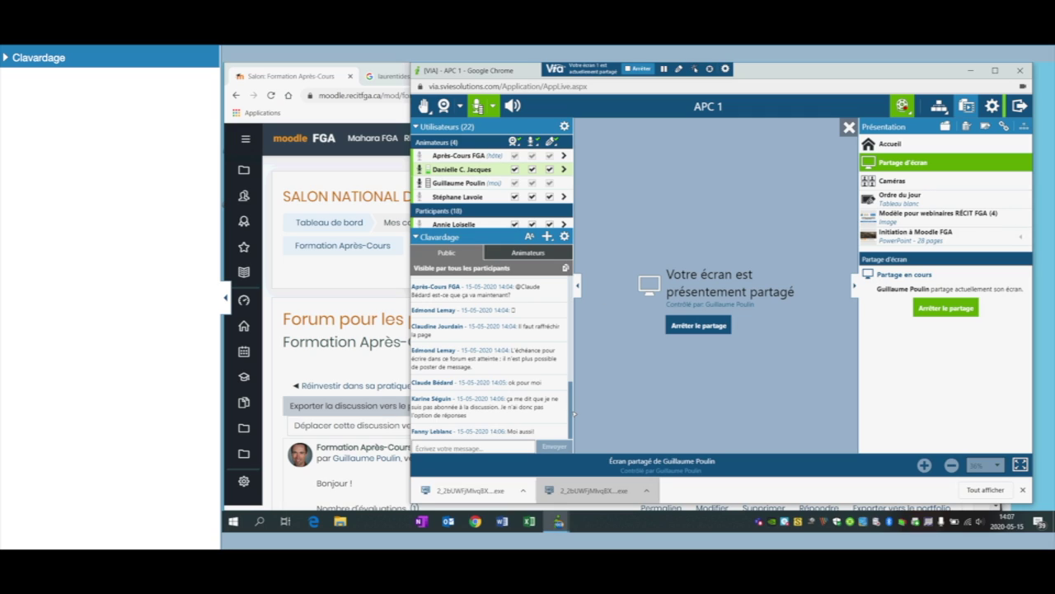
pyautogui.scroll(2, 494, 371)
pyautogui.scroll(-2, 494, 371)
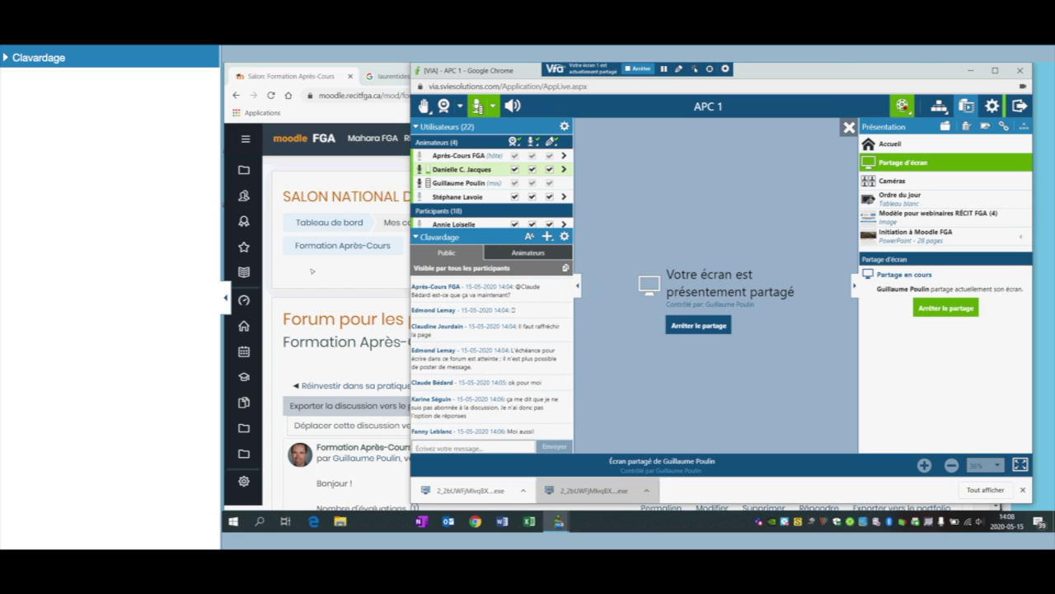
# Step: View the settings options of the "Formation Après-Cours" discussion in Moodle and switch to the VIA conference for new chat messages
pyautogui.click(348, 302)
pyautogui.scroll(-2, 612, 328)
pyautogui.scroll(-1, 613, 328)
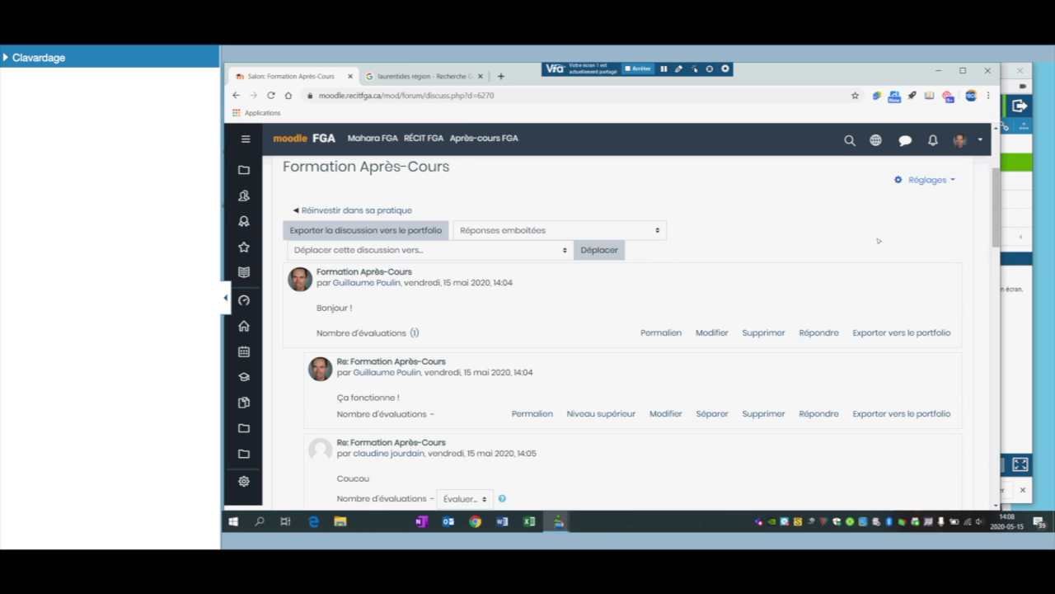
pyautogui.click(923, 179)
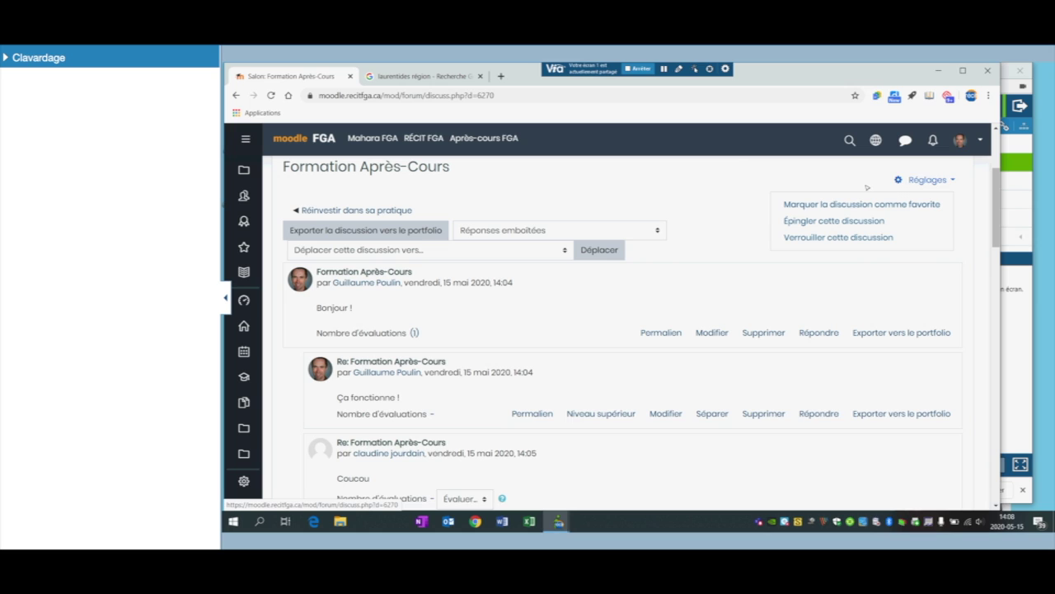
pyautogui.click(897, 182)
pyautogui.click(1029, 388)
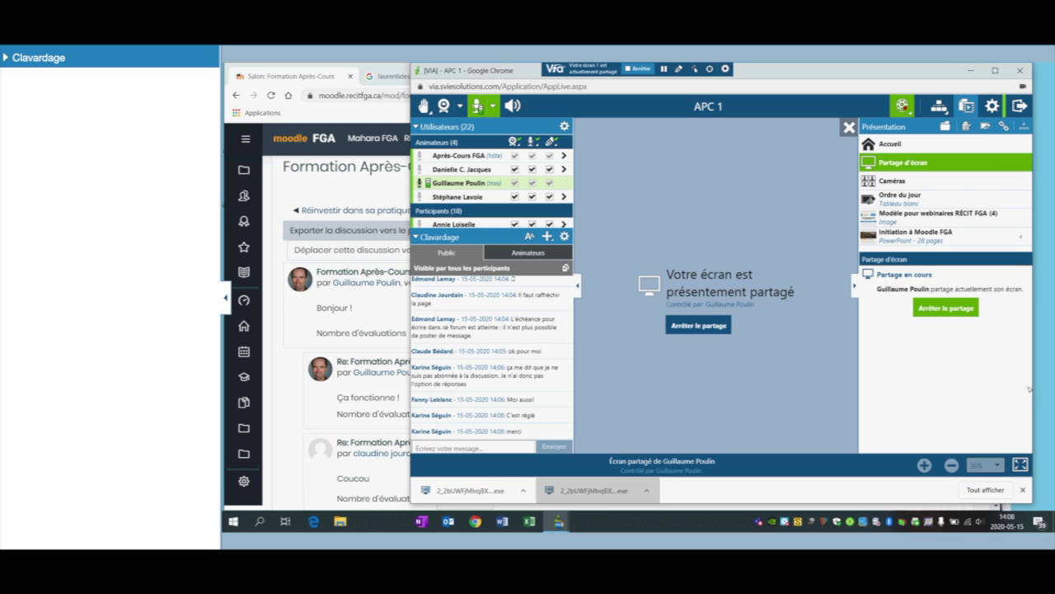